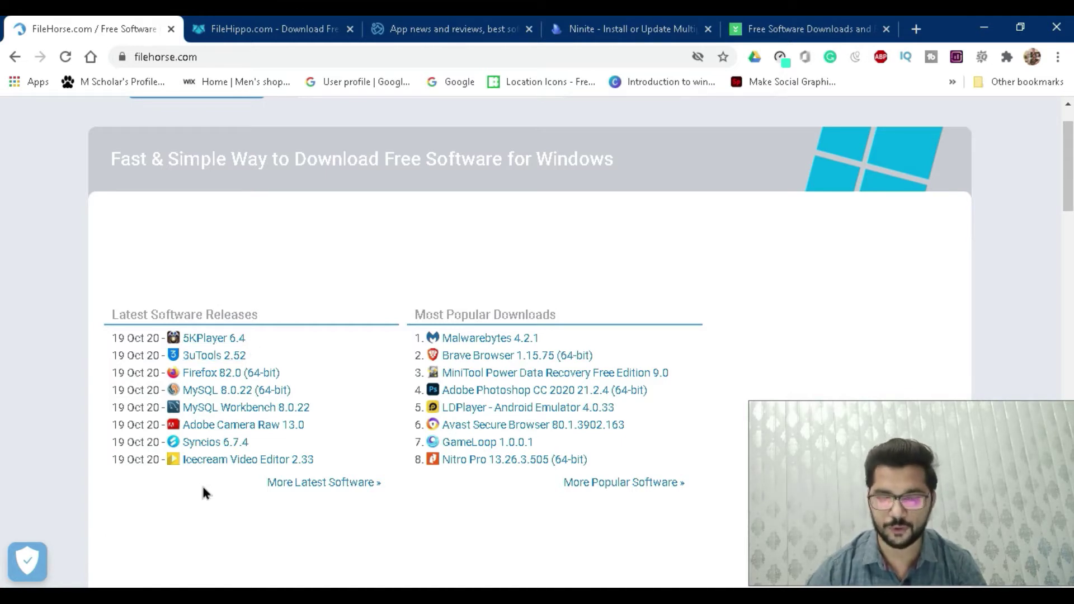
# - Examine the FileHorse home page's latest releases, most popular downloads and software categories from browsers to drivers
pyautogui.scroll(-1, 325, 288)
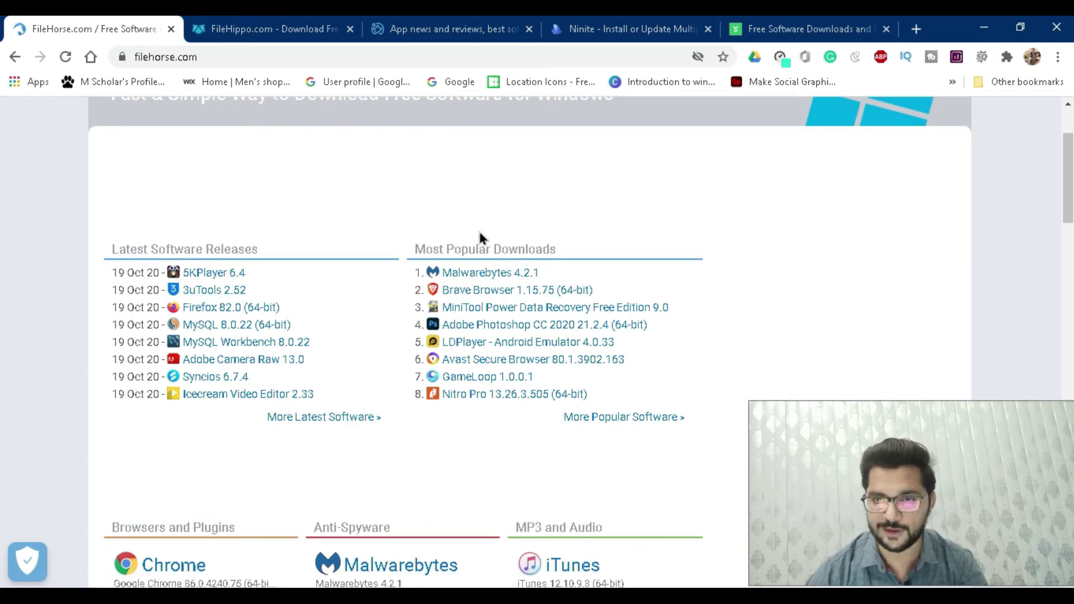
pyautogui.scroll(-1, 510, 350)
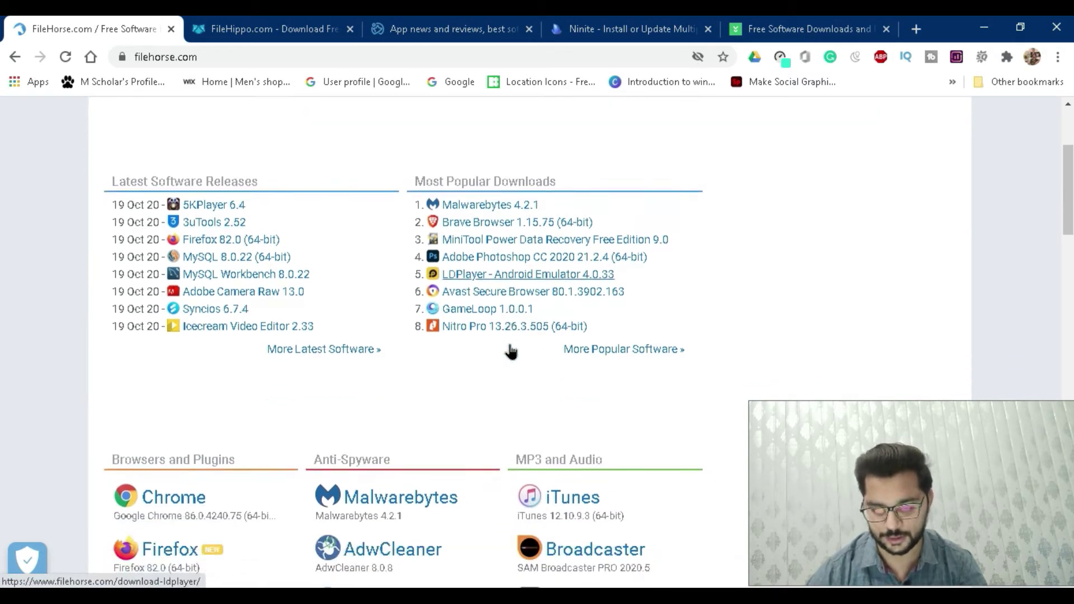
pyautogui.scroll(-3, 511, 351)
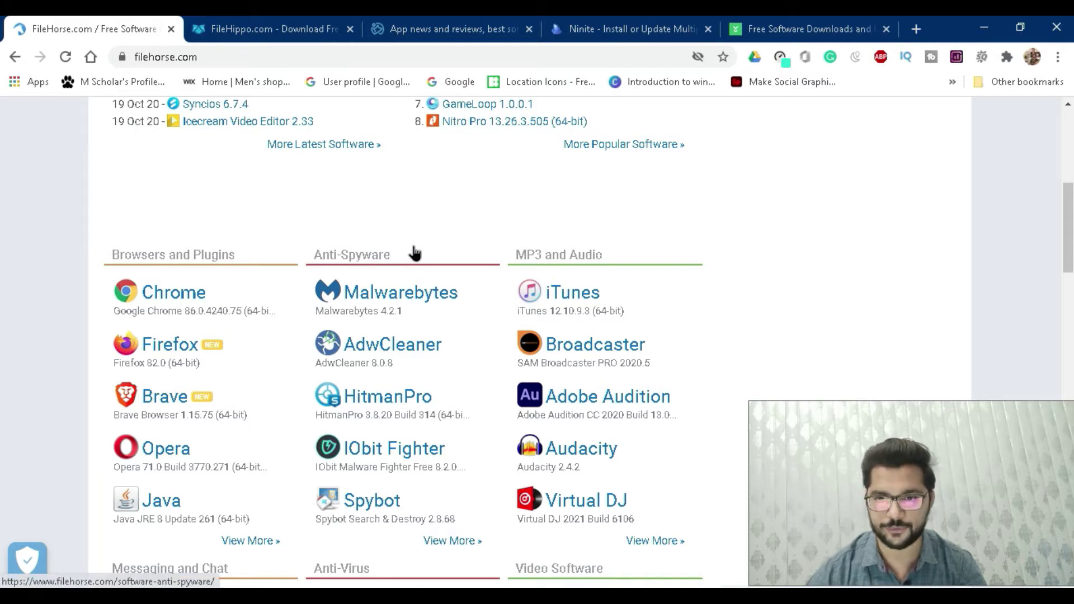
pyautogui.scroll(-2, 414, 253)
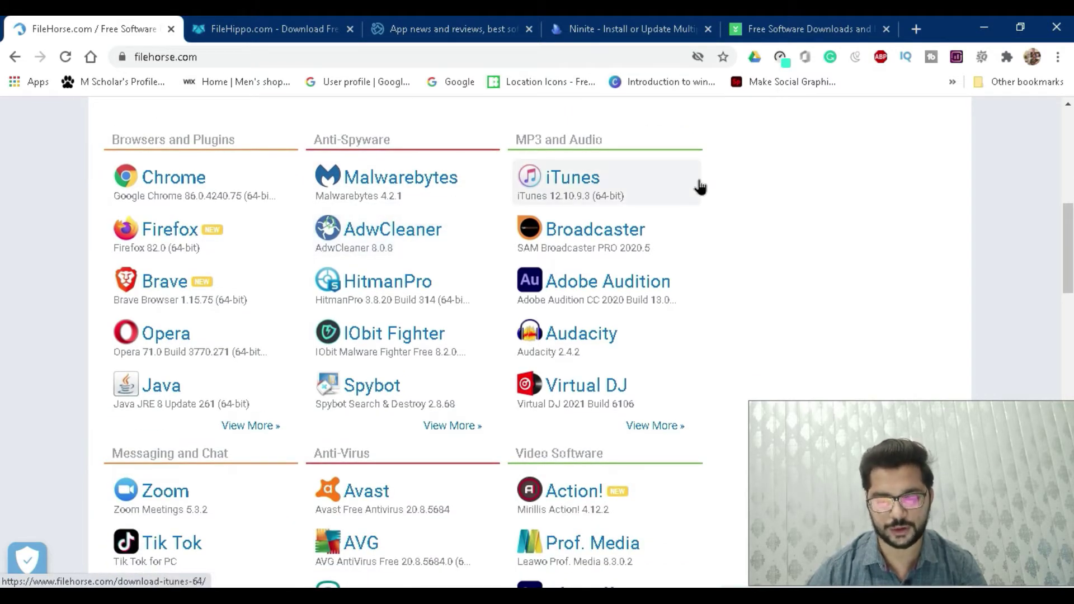
pyautogui.scroll(-2, 699, 187)
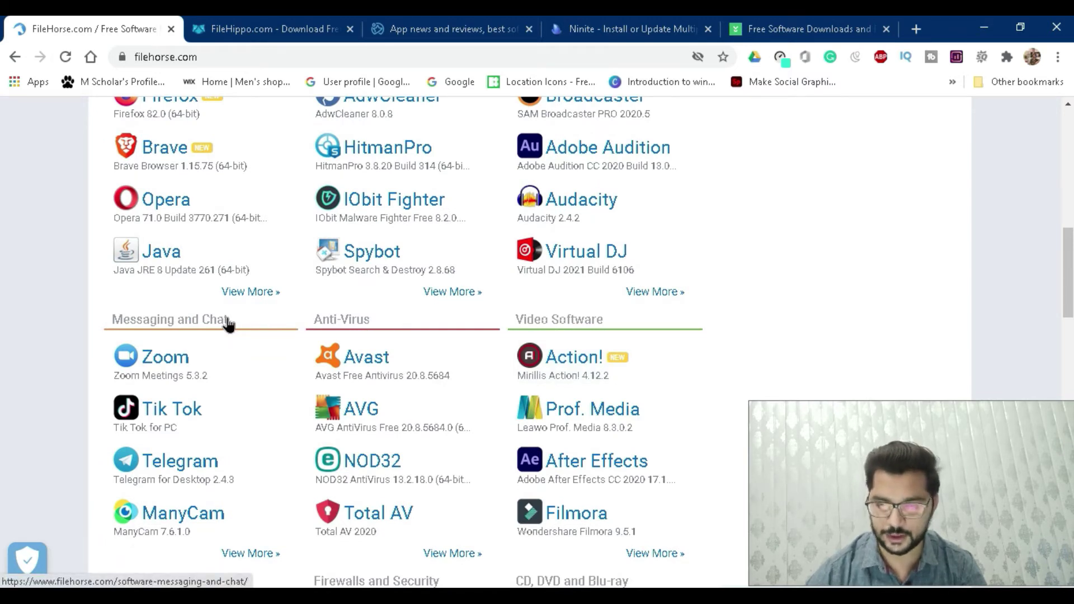
pyautogui.scroll(-5, 440, 318)
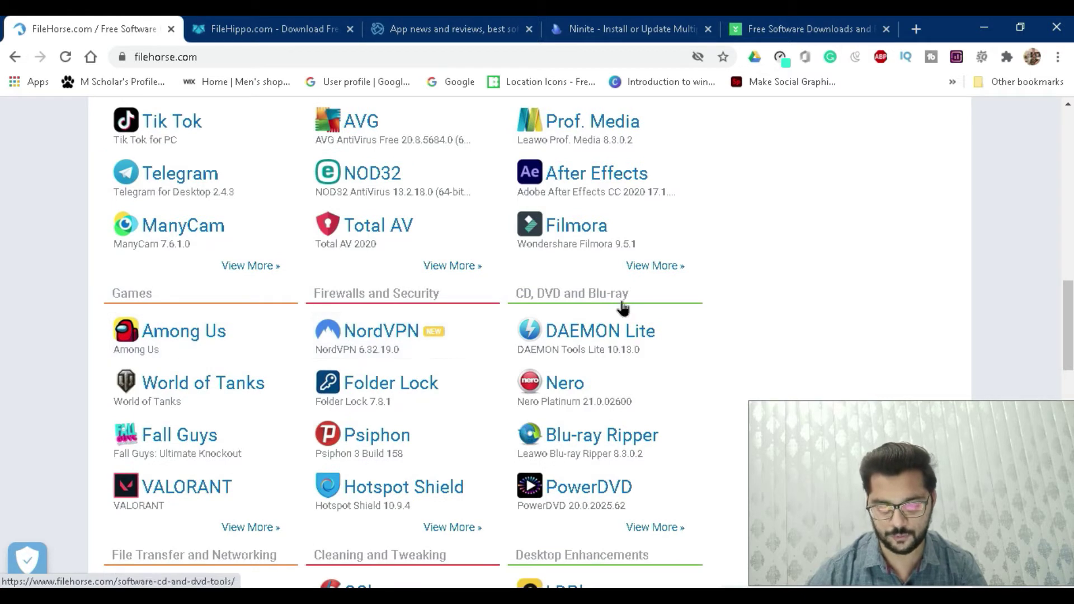
pyautogui.scroll(-5, 623, 308)
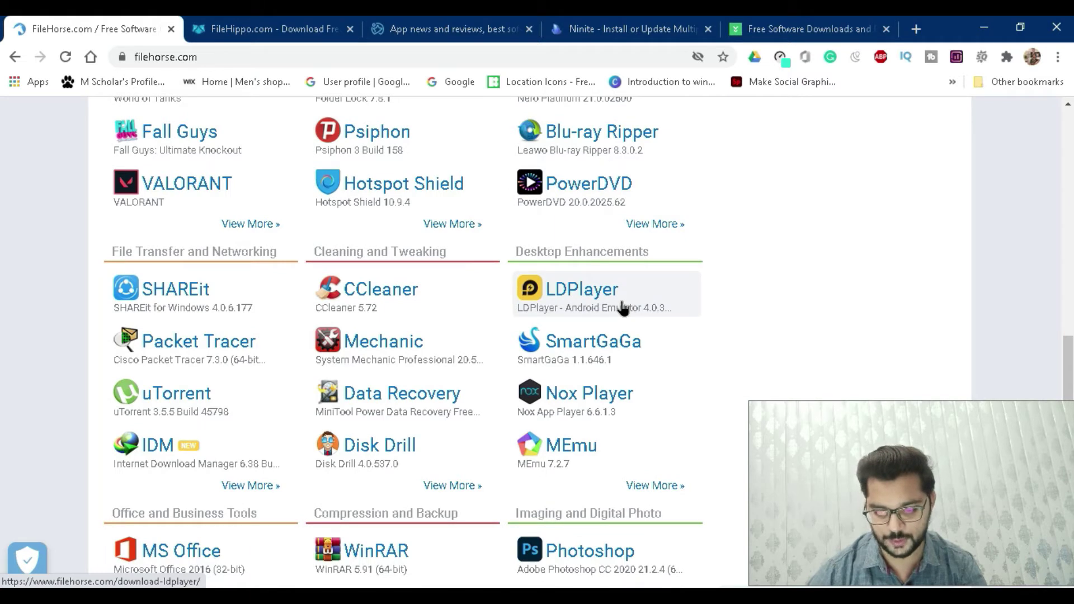
pyautogui.scroll(-7, 623, 307)
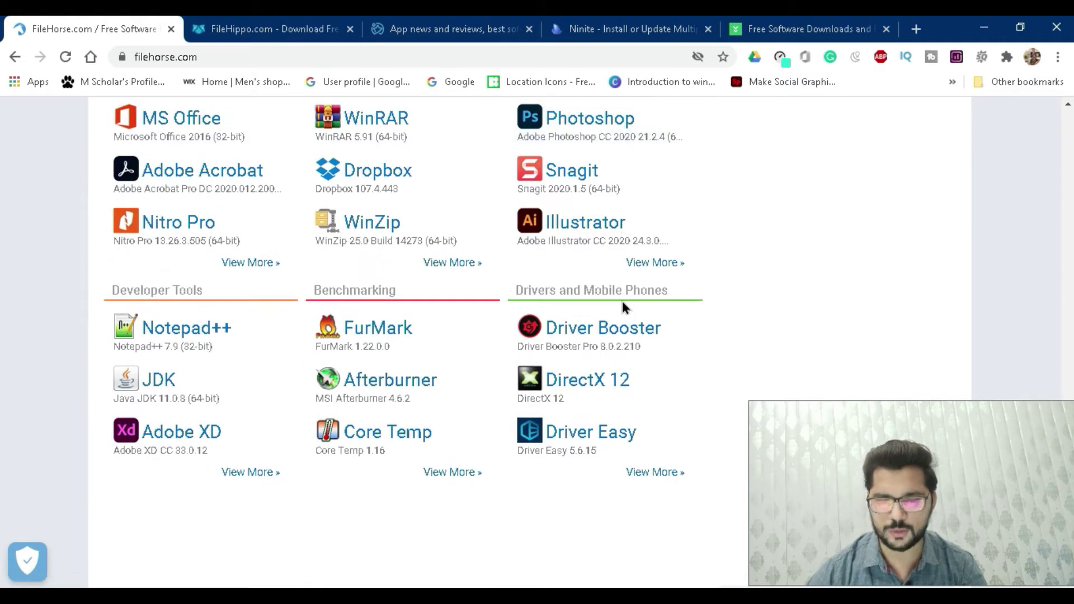
pyautogui.scroll(-4, 625, 308)
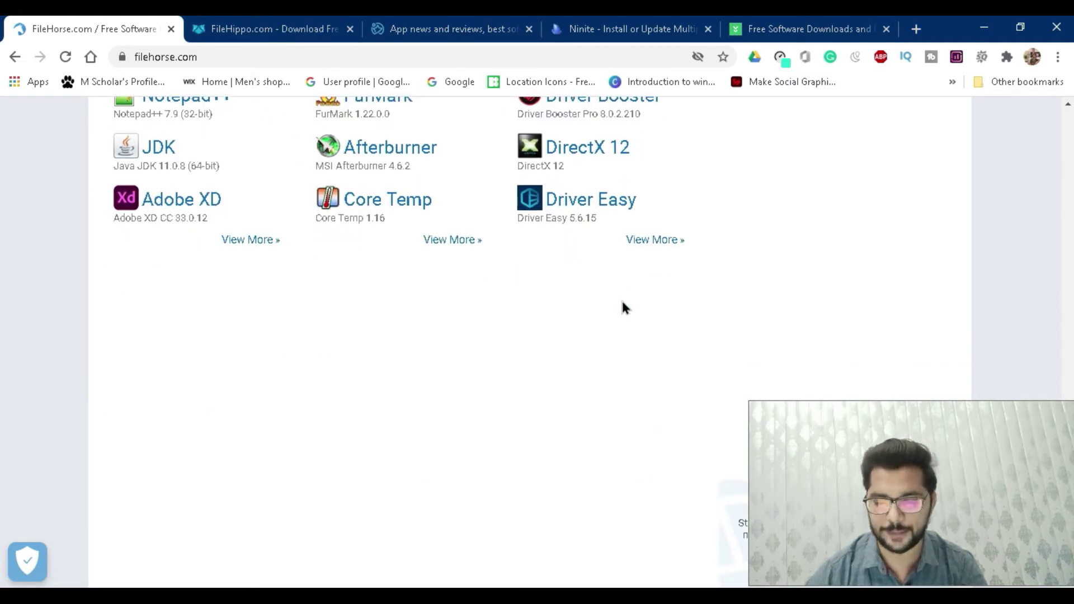
pyautogui.scroll(11, 625, 307)
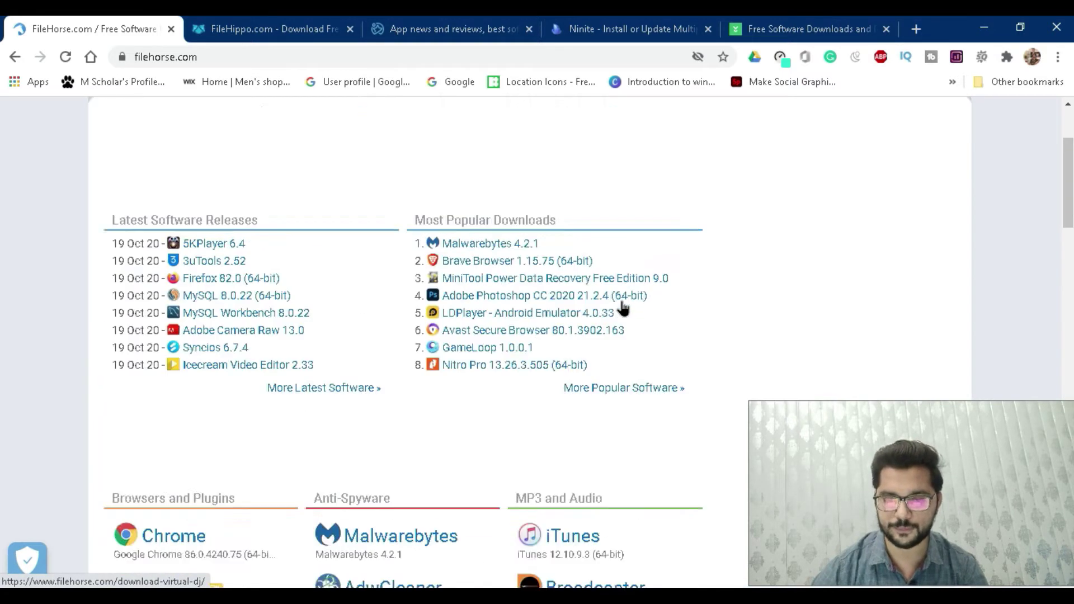
pyautogui.scroll(3, 623, 307)
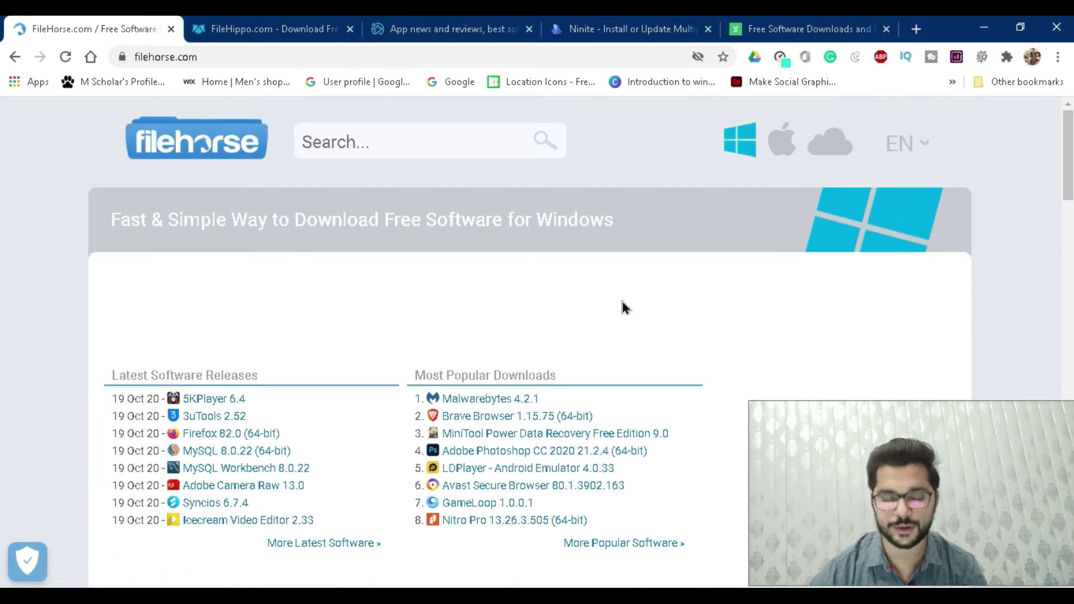
# - Search FileHorse for "chrome" and review the listed Chrome downloads
pyautogui.click(384, 139)
pyautogui.write('chrome')
pyautogui.press('Return')
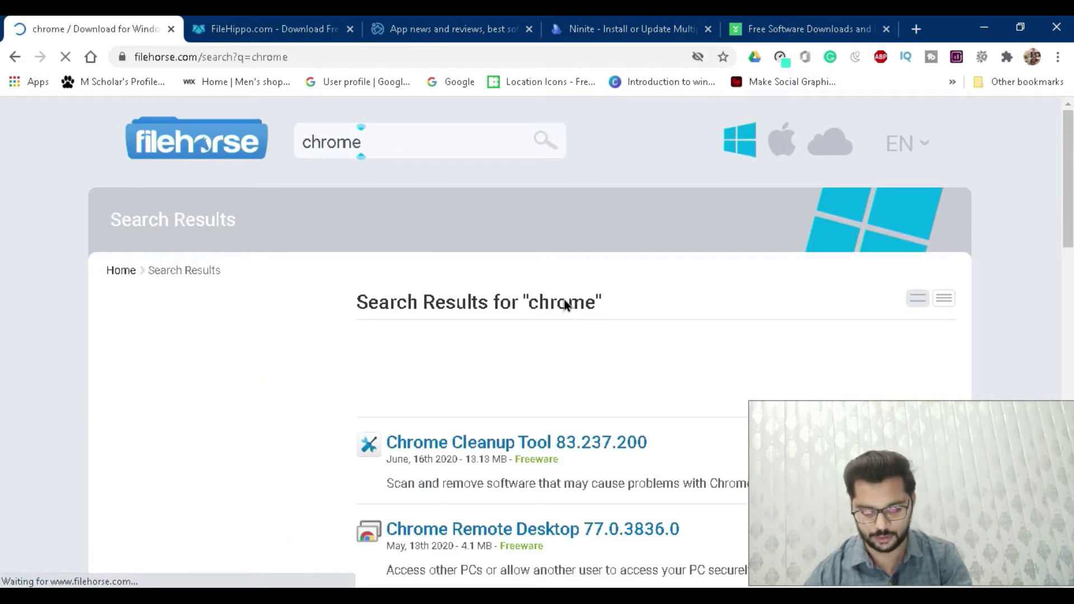
pyautogui.scroll(-3, 564, 301)
pyautogui.scroll(-1, 564, 300)
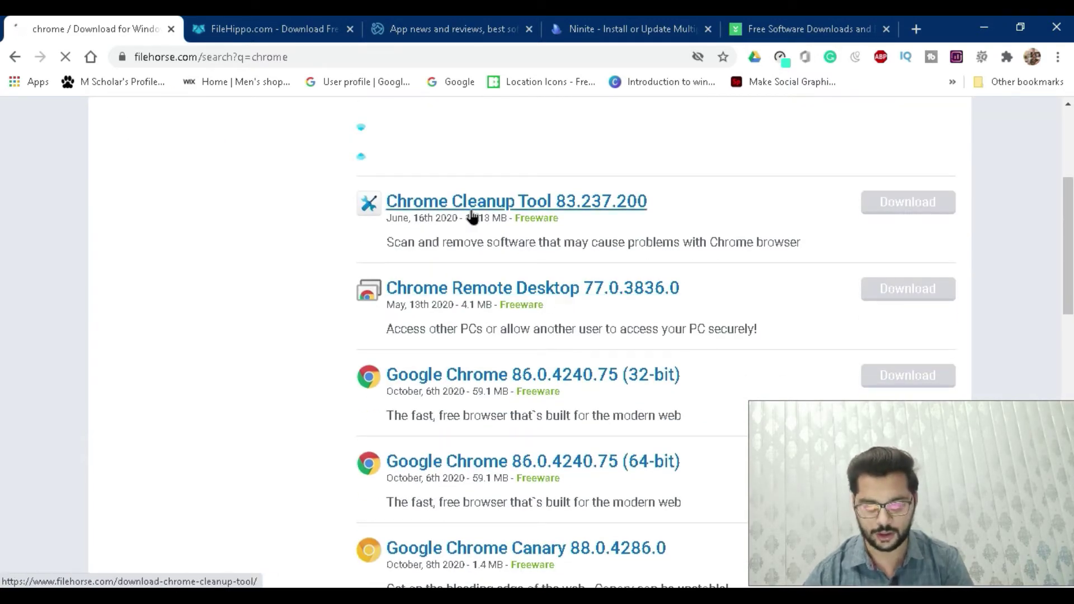
pyautogui.scroll(-2, 441, 302)
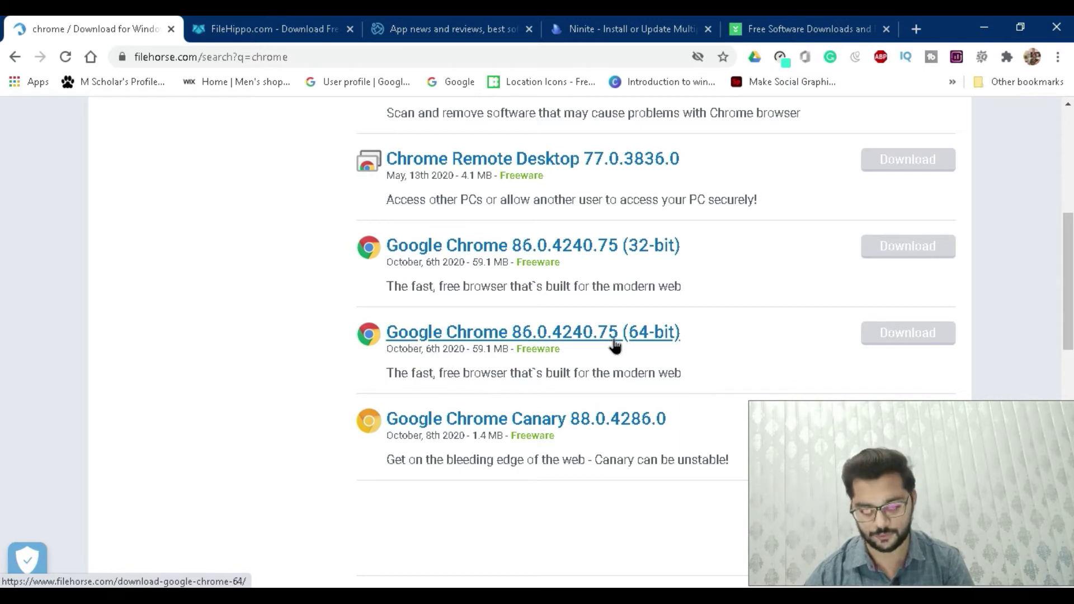
pyautogui.scroll(-5, 614, 342)
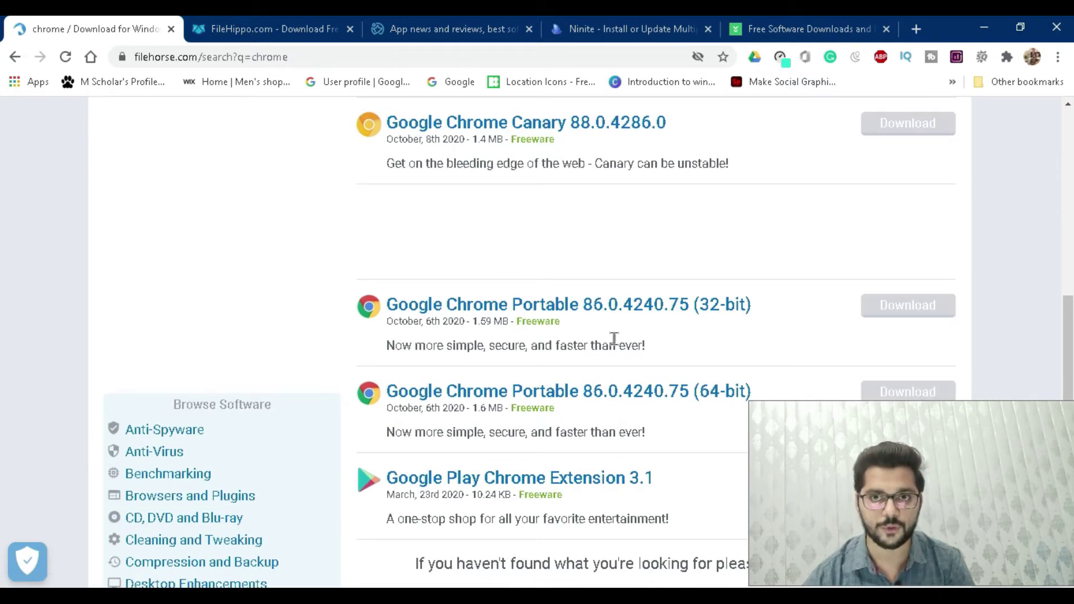
pyautogui.scroll(5, 240, 192)
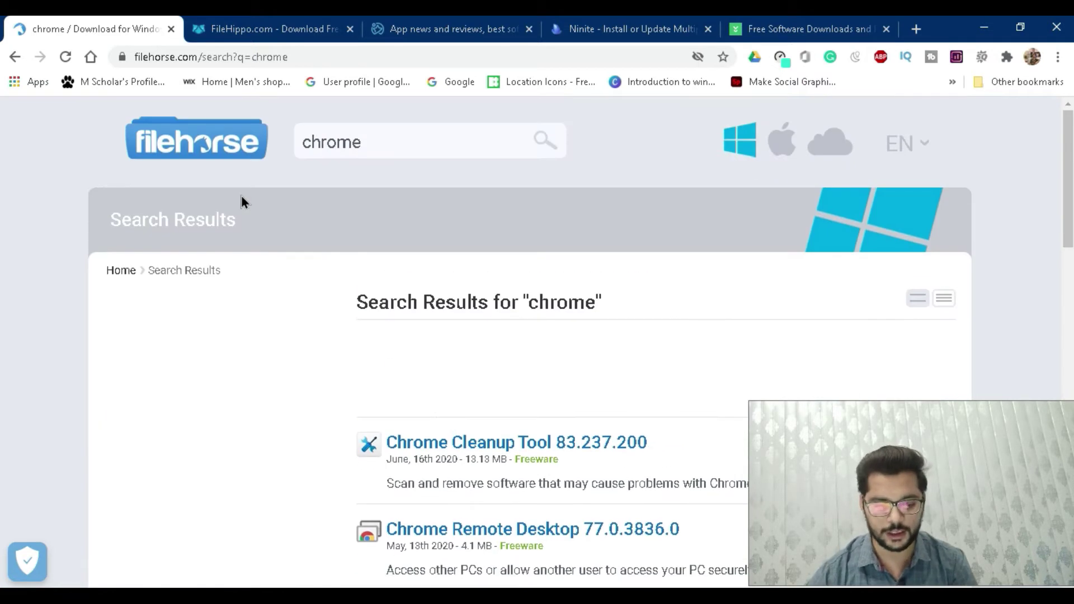
# - Switch to the FileHippo site and examine its home page's site statistics, software categories and popular programs
pyautogui.click(311, 18)
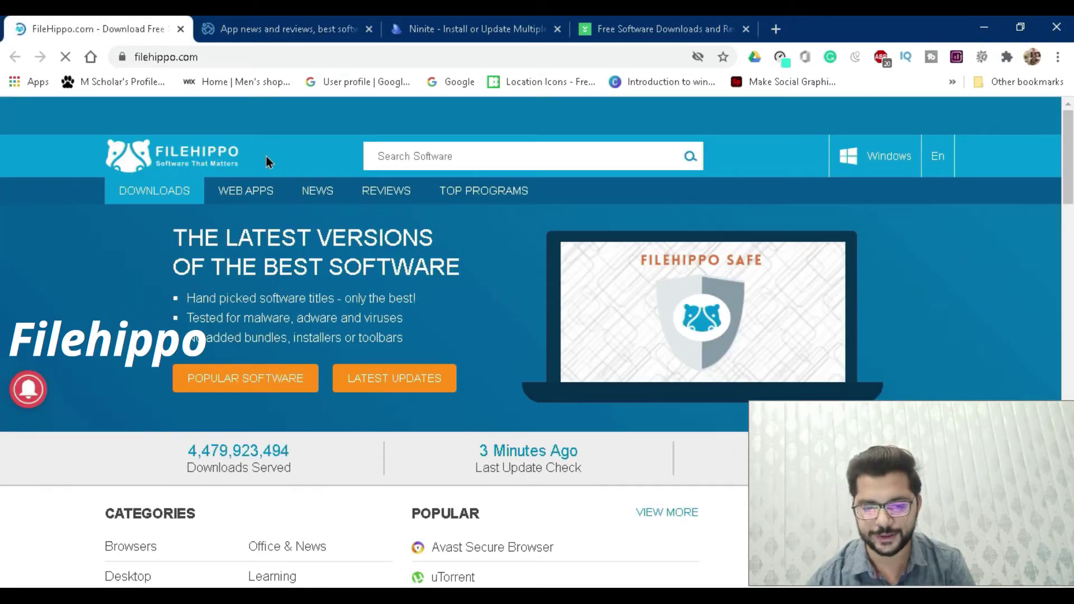
pyautogui.scroll(-1, 266, 156)
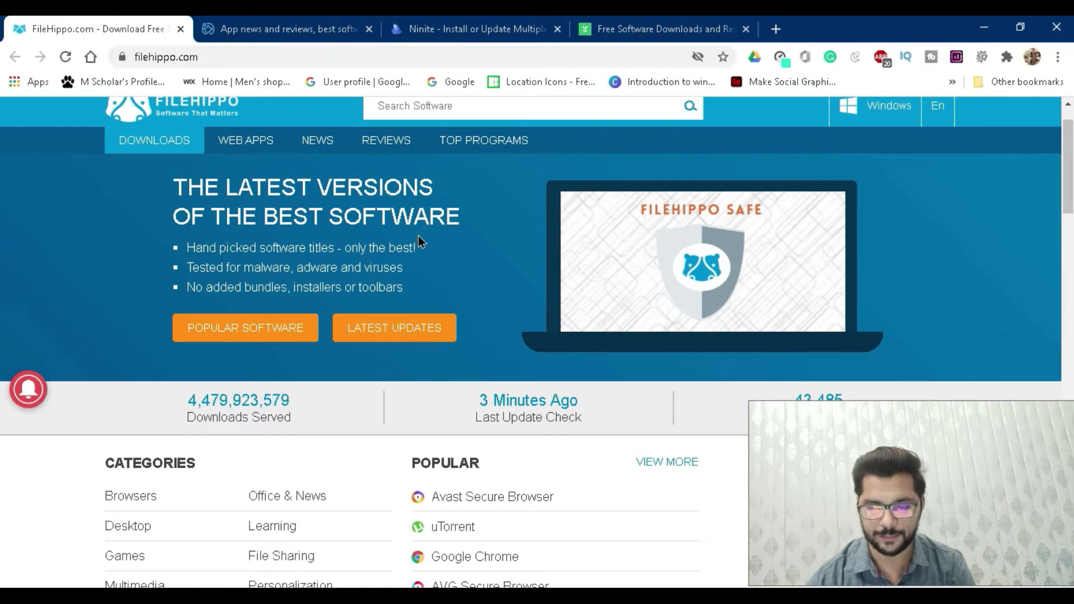
pyautogui.scroll(-4, 418, 237)
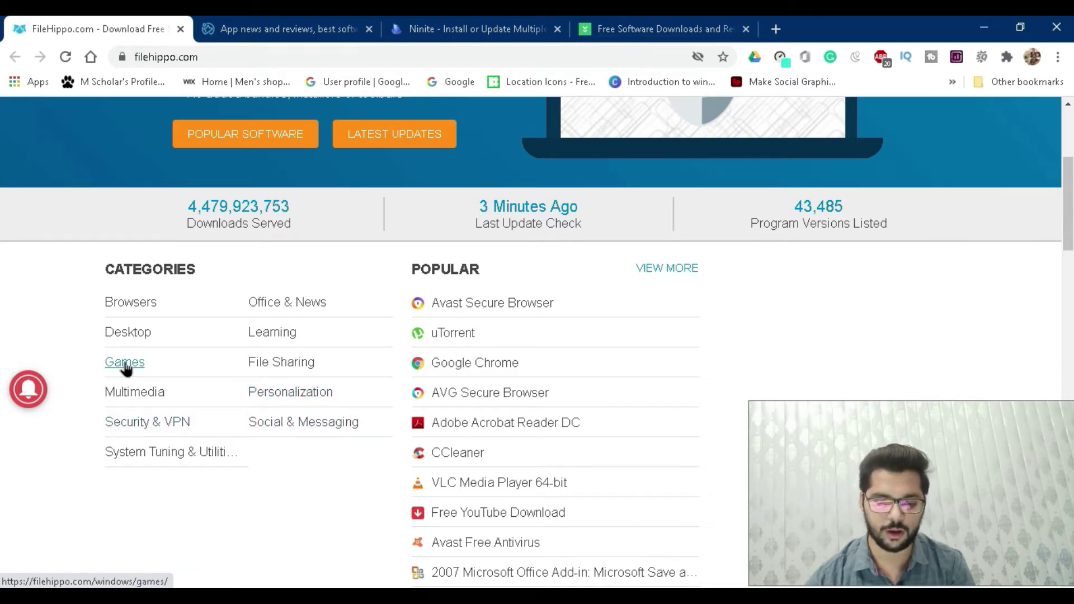
pyautogui.scroll(5, 263, 468)
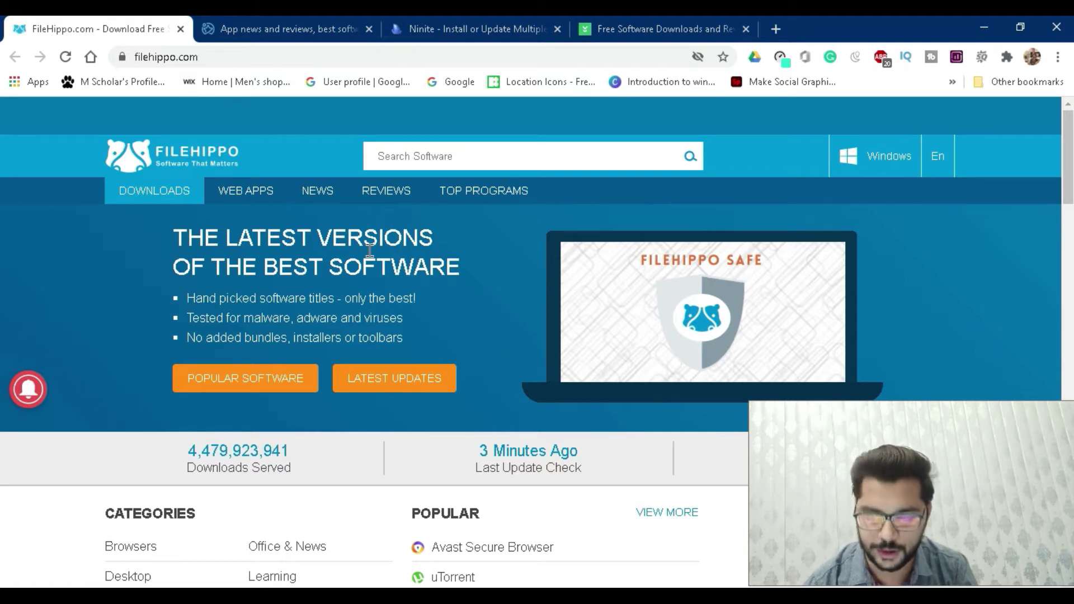
pyautogui.scroll(-3, 335, 325)
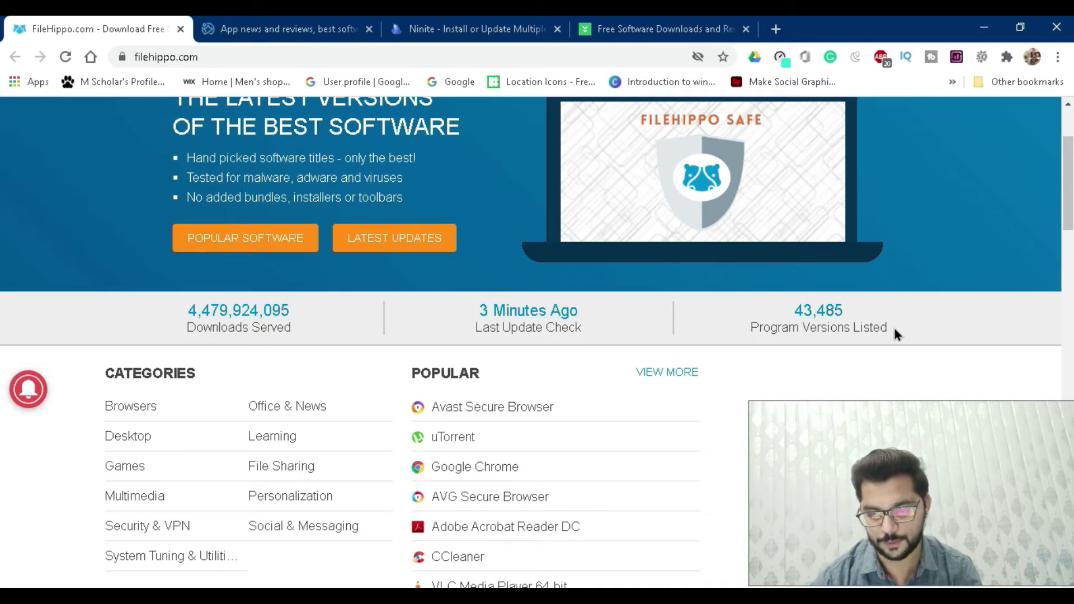
pyautogui.scroll(-3, 576, 361)
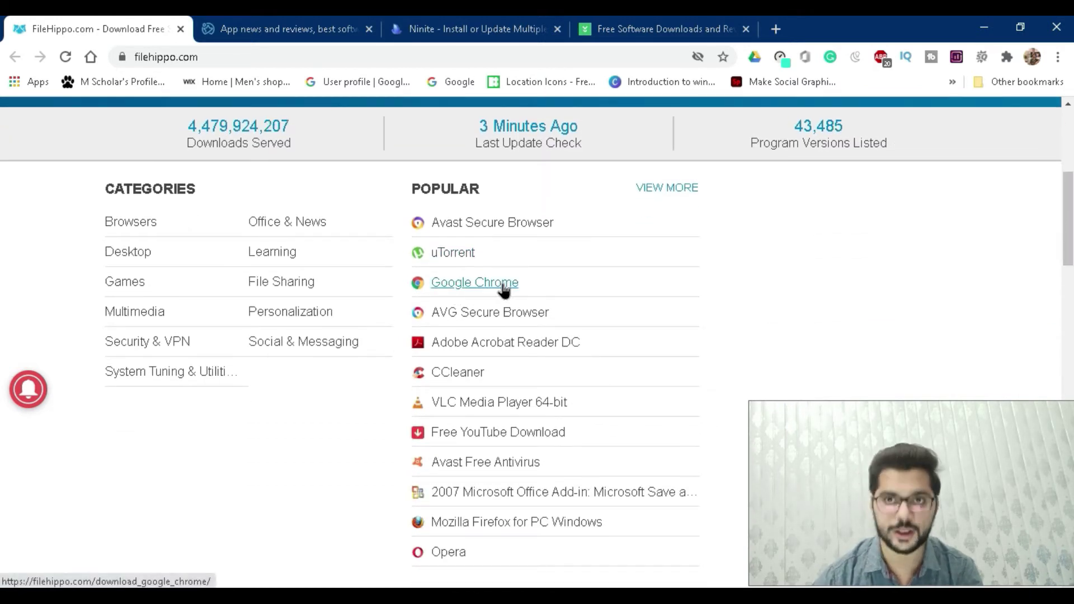
pyautogui.scroll(-3, 479, 403)
pyautogui.scroll(9, 481, 400)
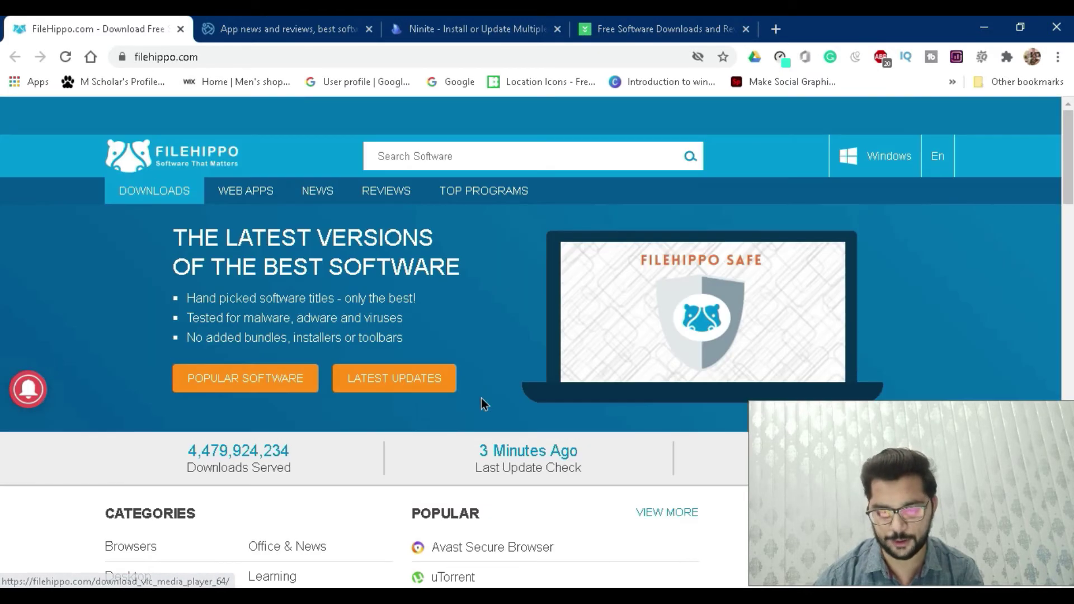
# - Search FileHippo for "chrome" and review the listed Chrome downloads
pyautogui.click(447, 156)
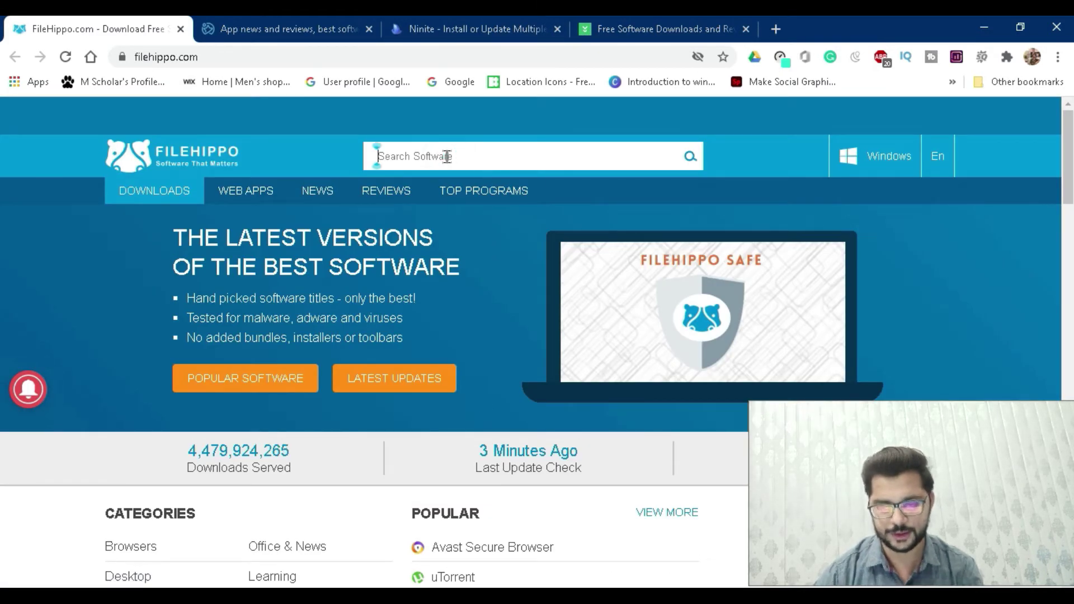
pyautogui.write('chrome')
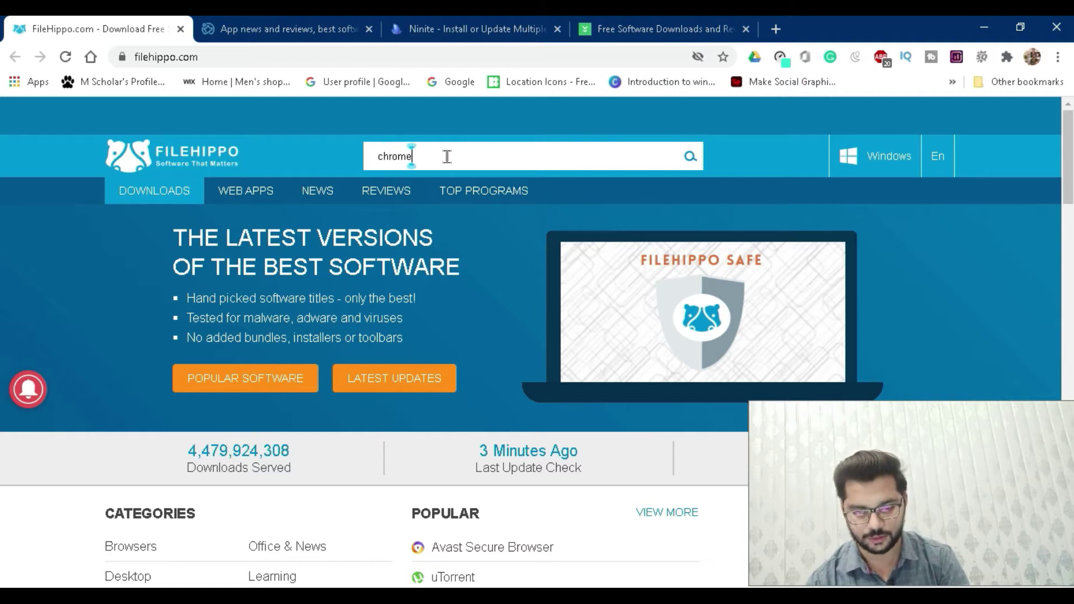
pyautogui.press('Return')
pyautogui.scroll(-1, 442, 338)
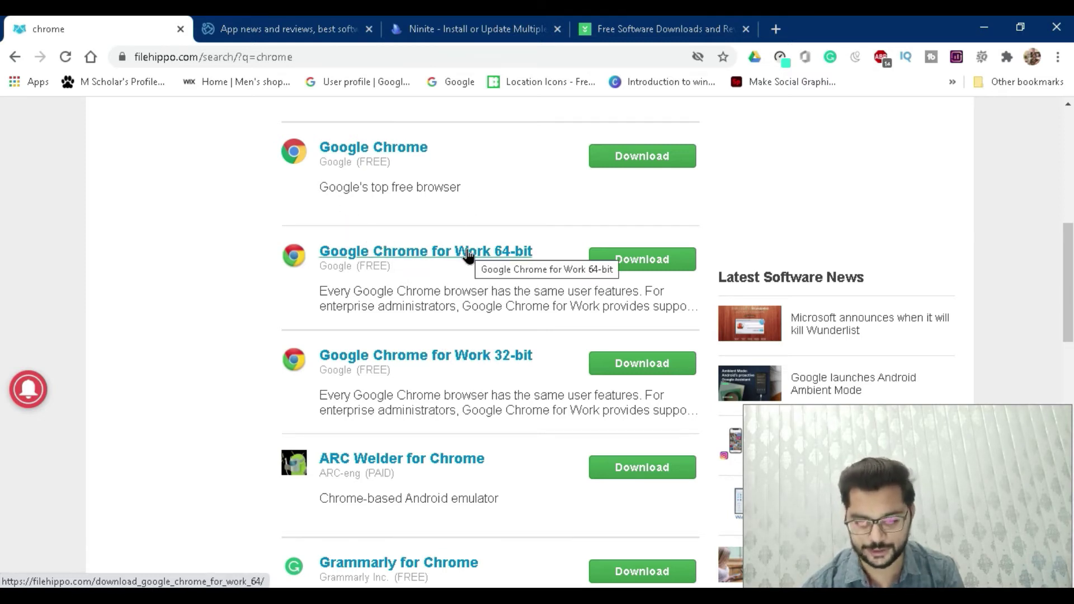
pyautogui.scroll(-3, 477, 435)
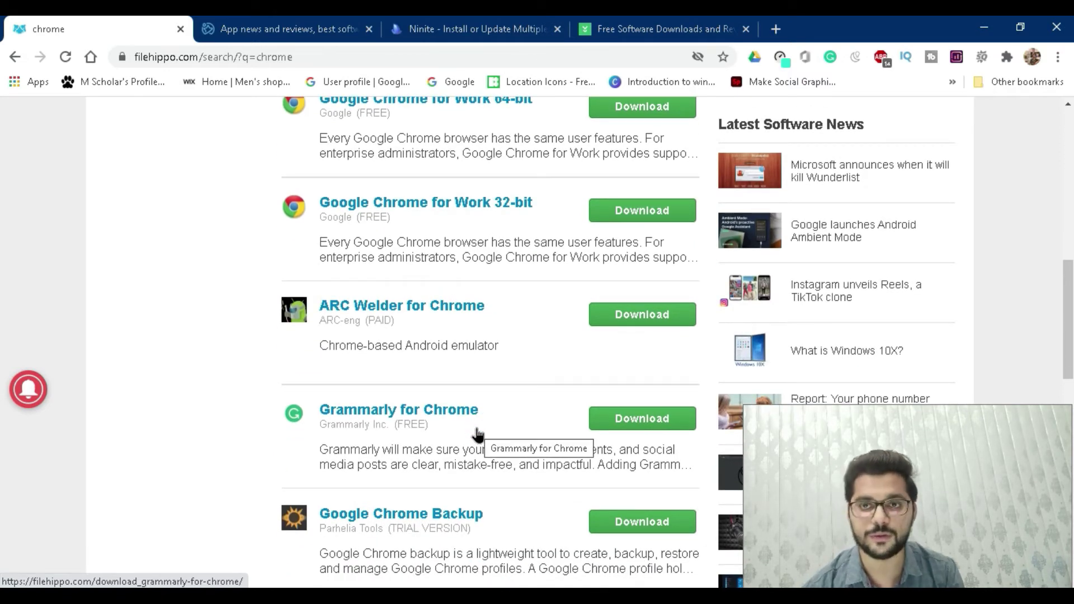
pyautogui.scroll(8, 476, 434)
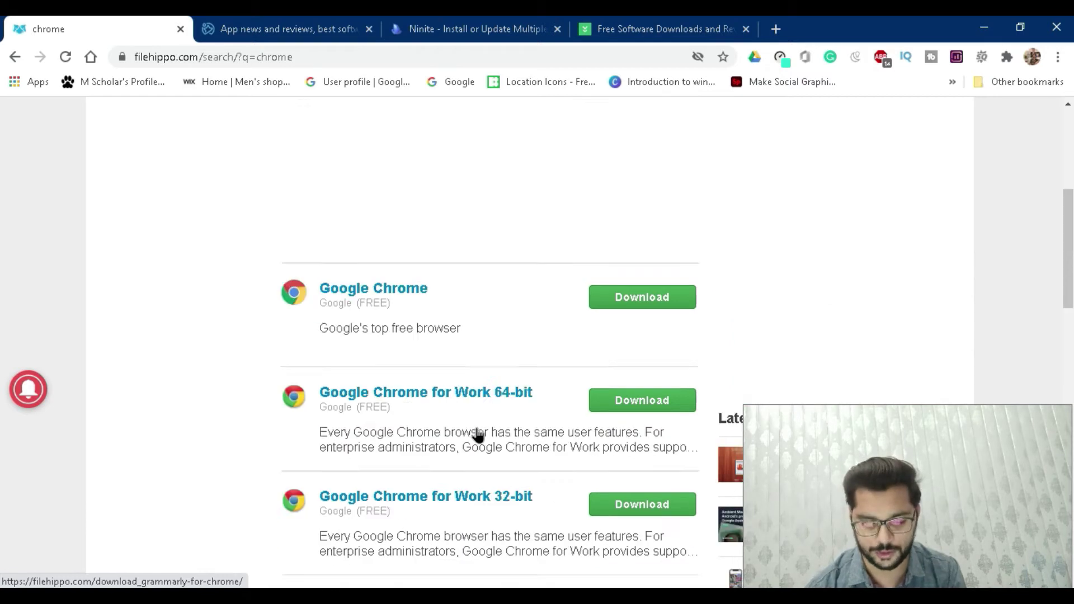
# - Switch to the Softonic site, close the FileHippo page, and look over Softonic's featured articles, top downloads and games
pyautogui.click(258, 18)
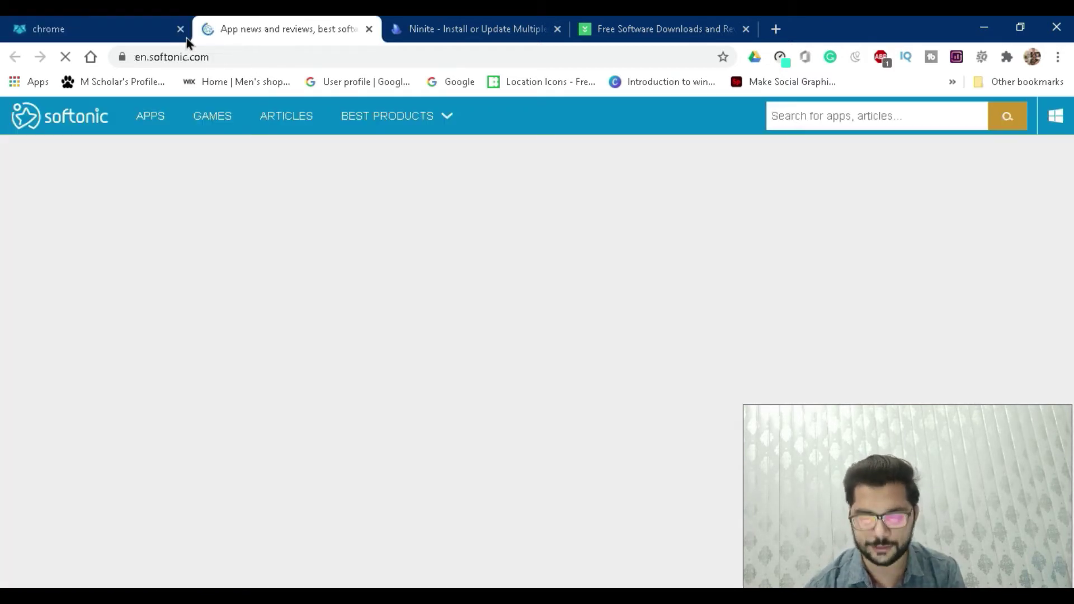
pyautogui.click(180, 29)
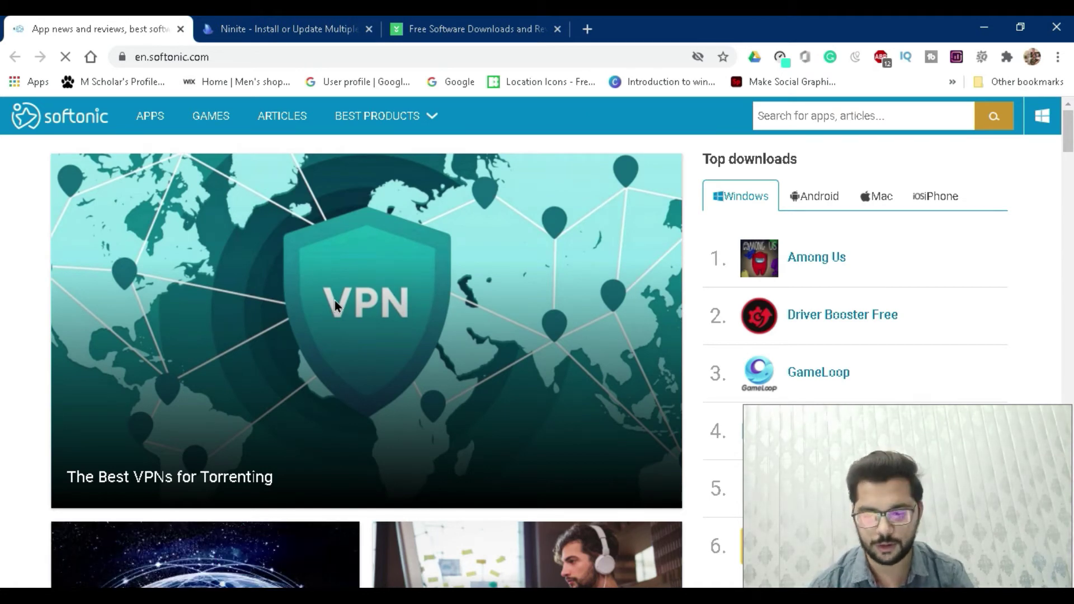
pyautogui.scroll(-10, 335, 301)
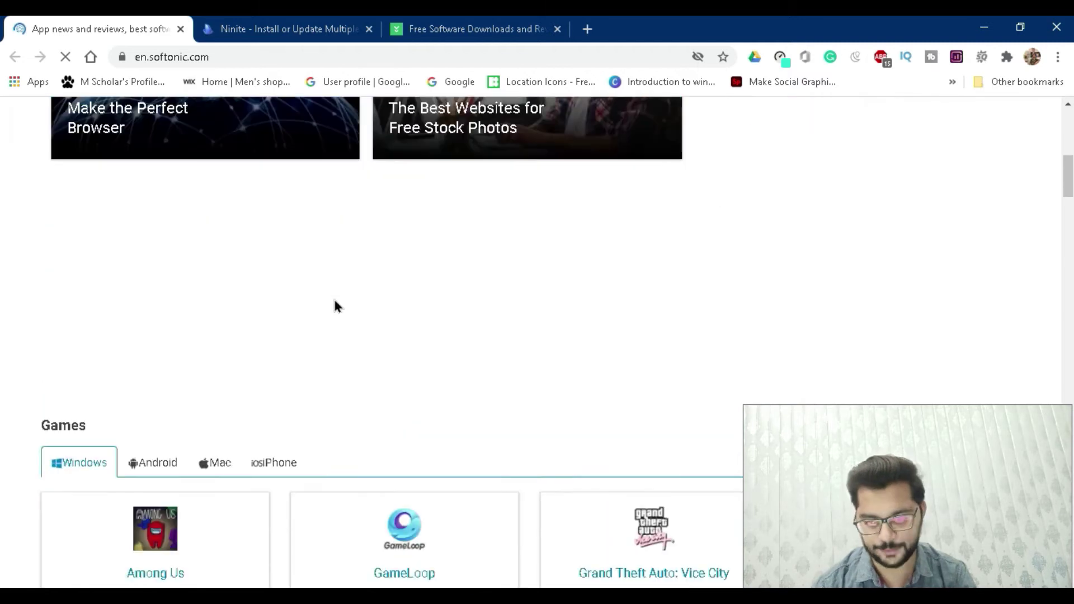
pyautogui.scroll(-4, 335, 306)
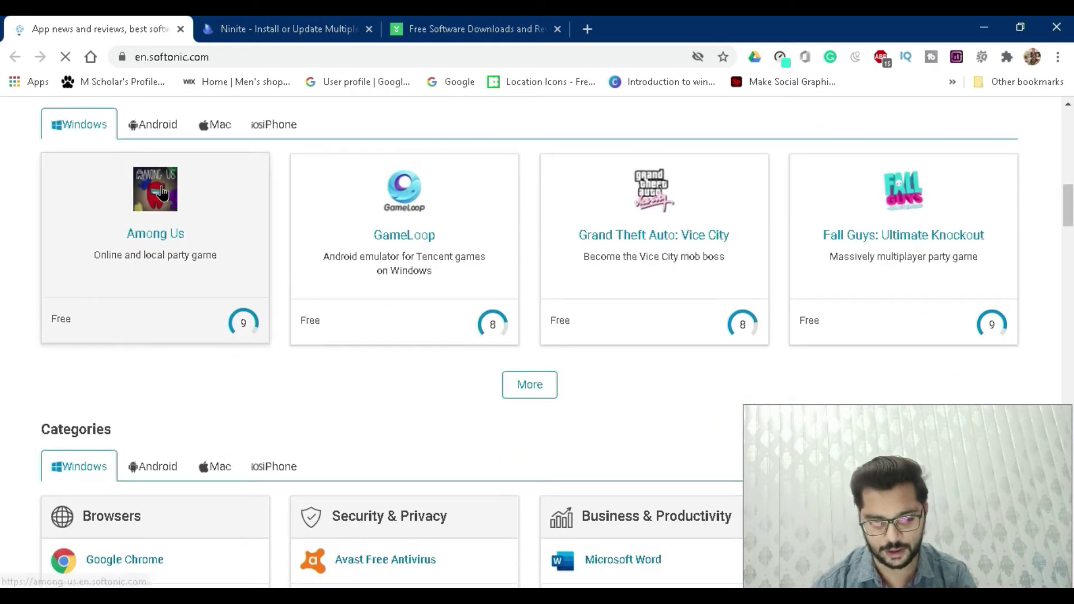
pyautogui.scroll(1, 159, 201)
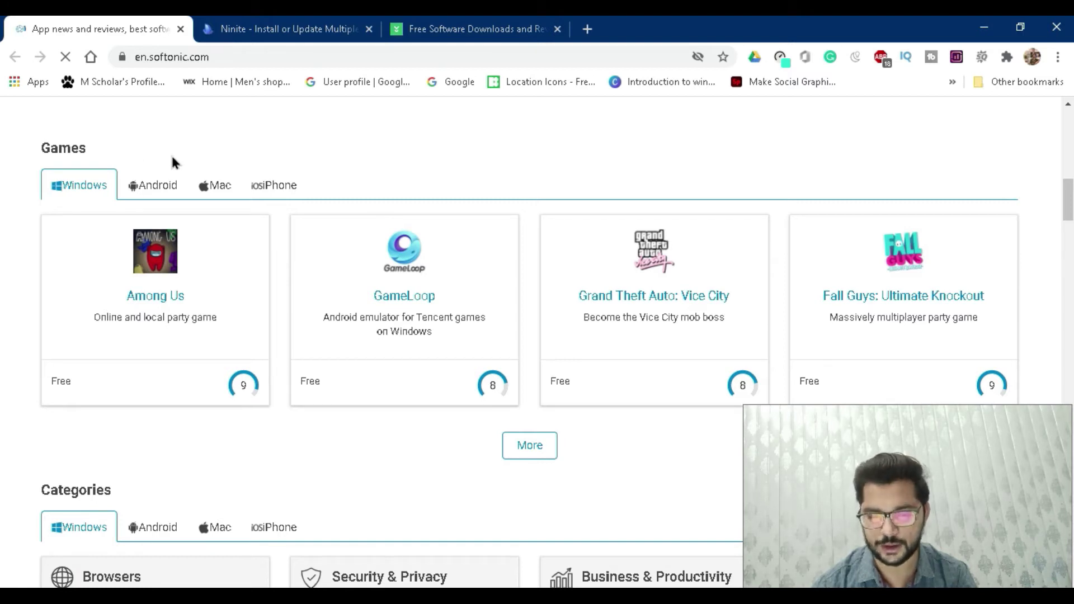
# - Examine Softonic's Windows software categories, from Browsers to Utilities & Tools, and its latest articles
pyautogui.scroll(-4, 185, 237)
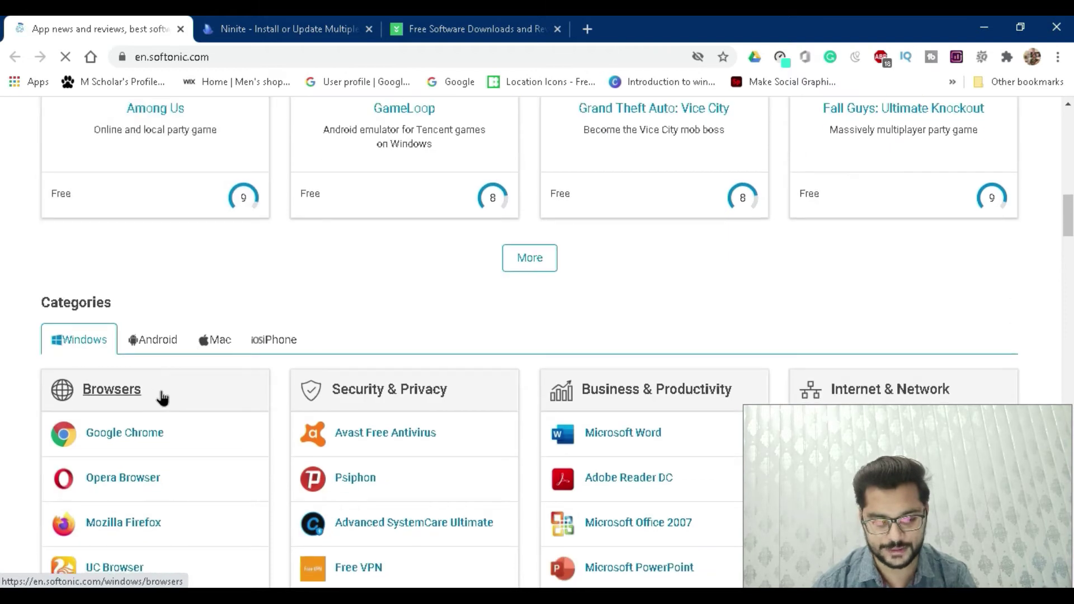
pyautogui.scroll(-2, 161, 385)
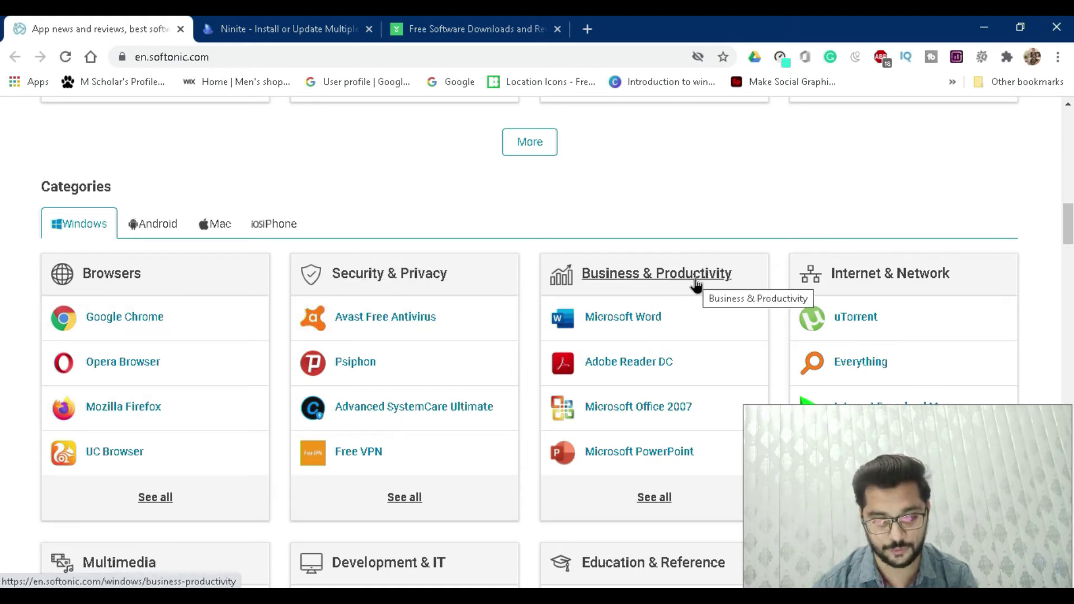
pyautogui.scroll(-1, 828, 280)
pyautogui.scroll(-6, 791, 288)
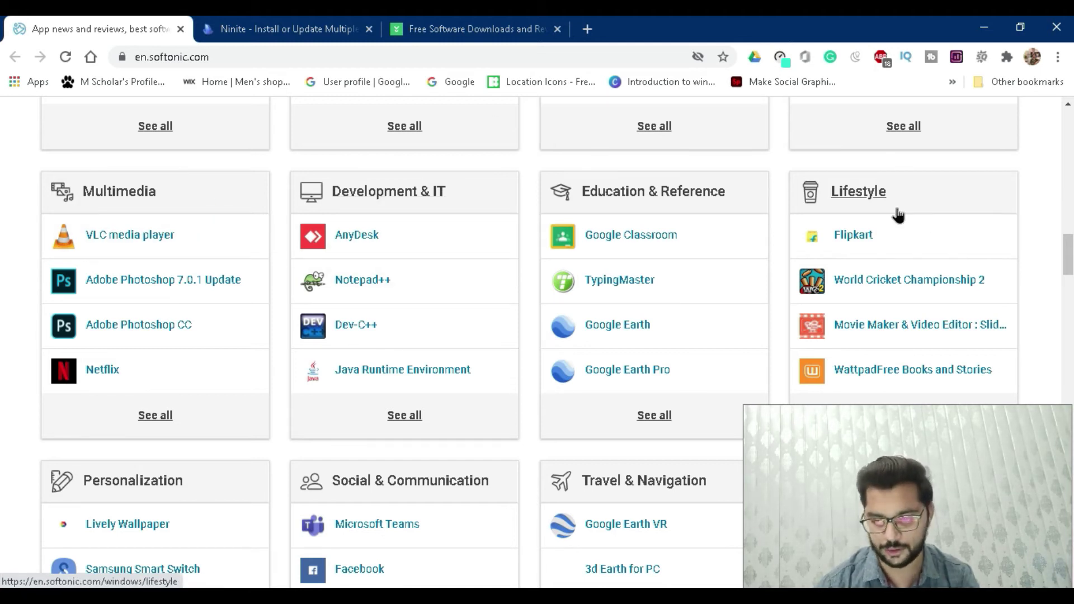
pyautogui.scroll(-5, 897, 213)
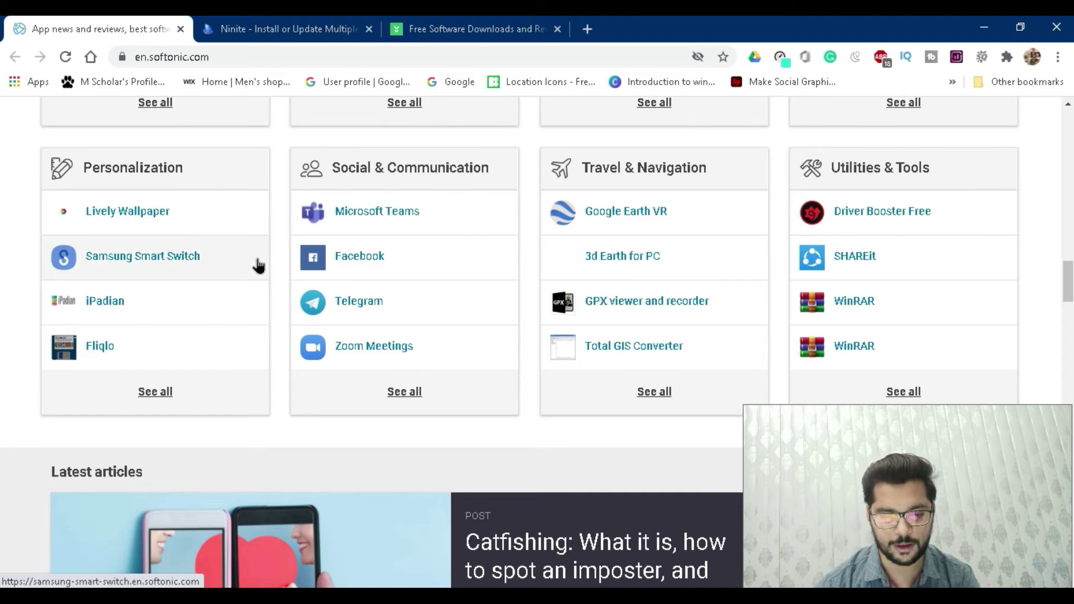
pyautogui.scroll(-5, 252, 288)
pyautogui.scroll(-6, 252, 288)
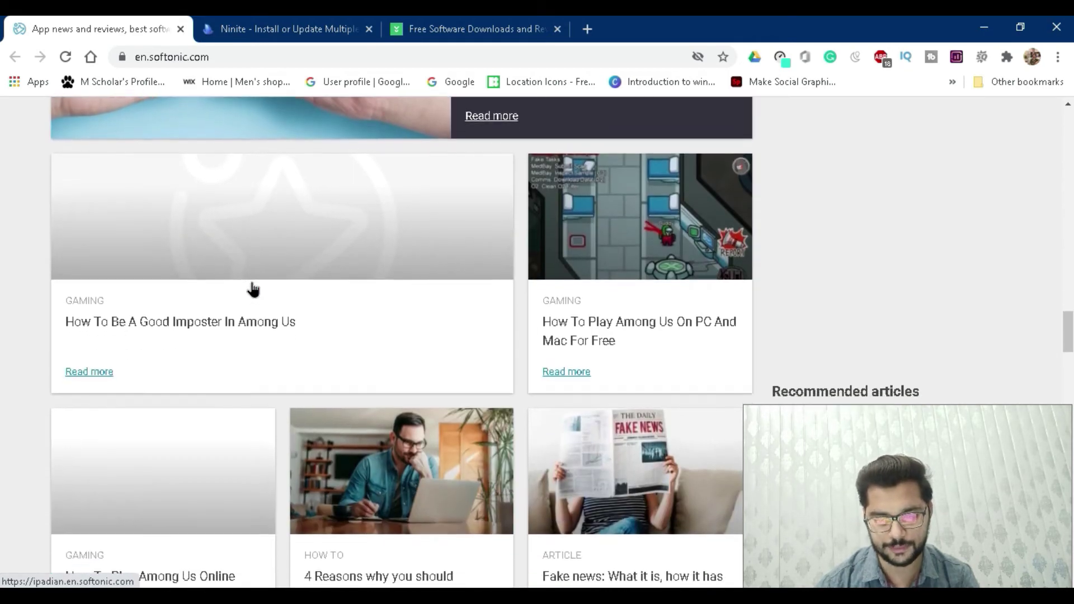
pyautogui.scroll(4, 252, 288)
pyautogui.scroll(20, 253, 289)
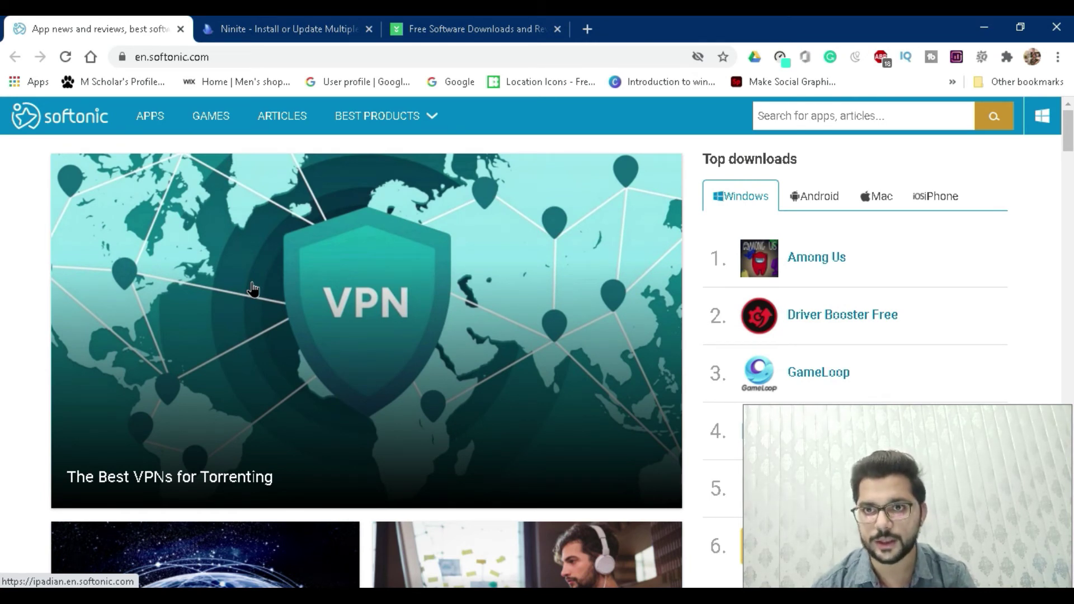
# - Close the Softonic page and examine Ninite's home page and its selectable apps, from web browsers to developer tools
pyautogui.hotkey('ctrl', 'w')
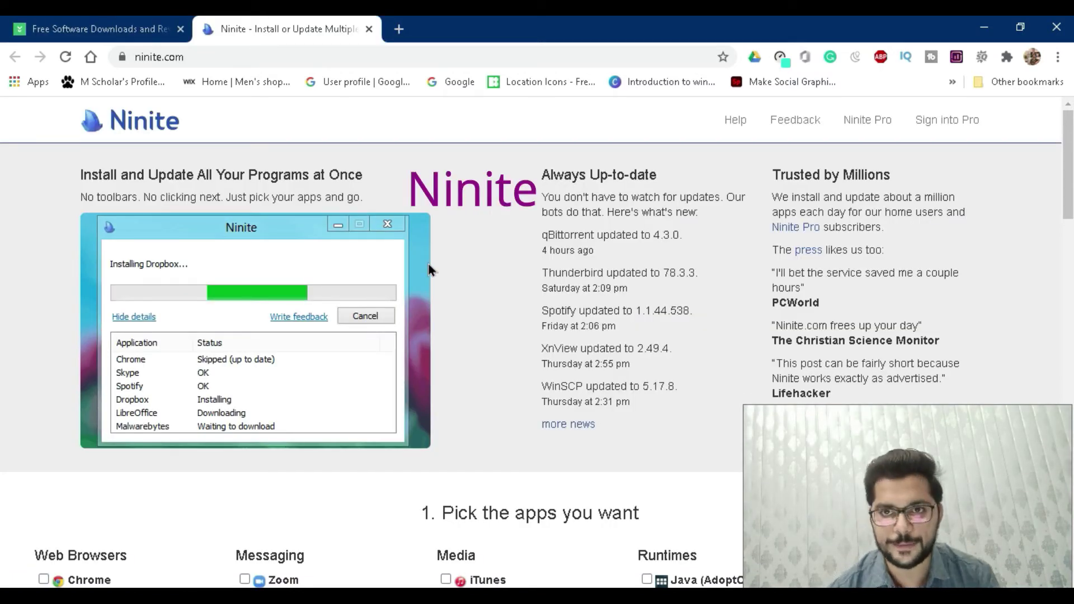
pyautogui.scroll(-4, 484, 389)
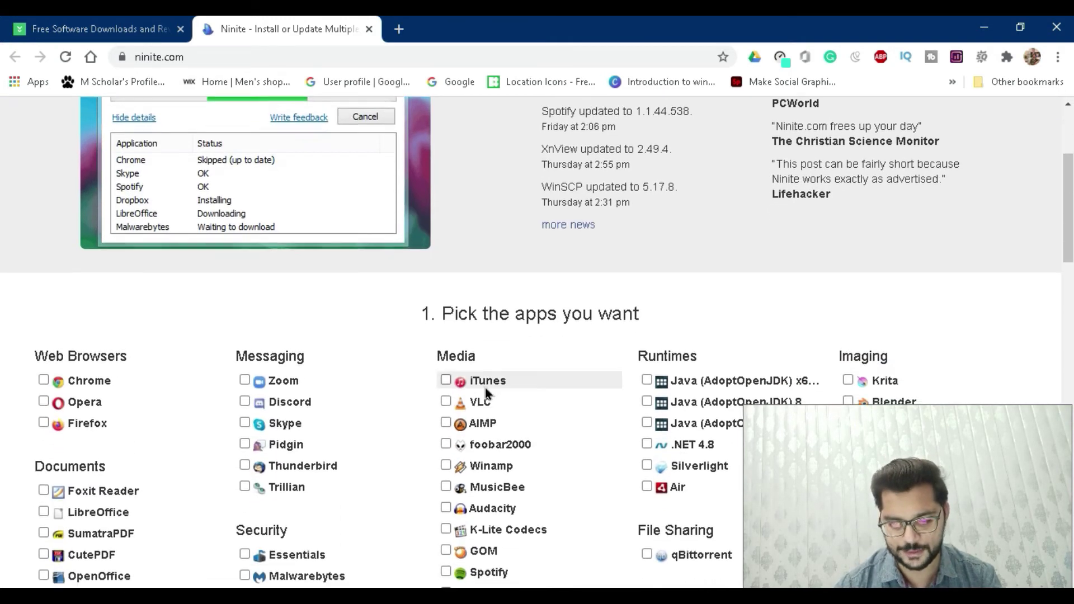
pyautogui.scroll(-2, 485, 389)
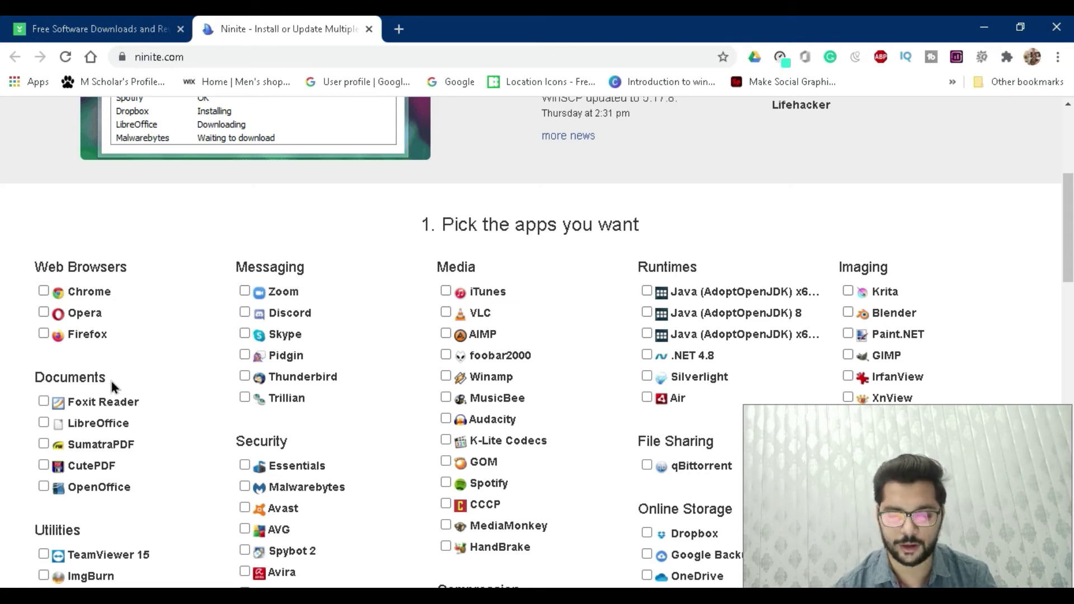
pyautogui.scroll(-2, 401, 260)
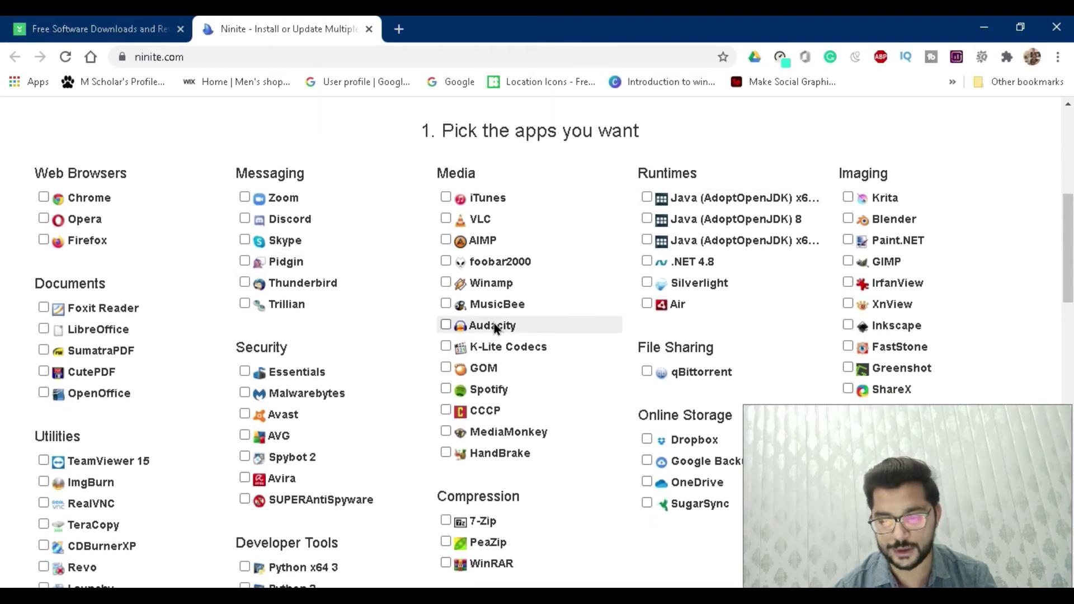
pyautogui.scroll(-3, 494, 325)
pyautogui.scroll(-1, 495, 328)
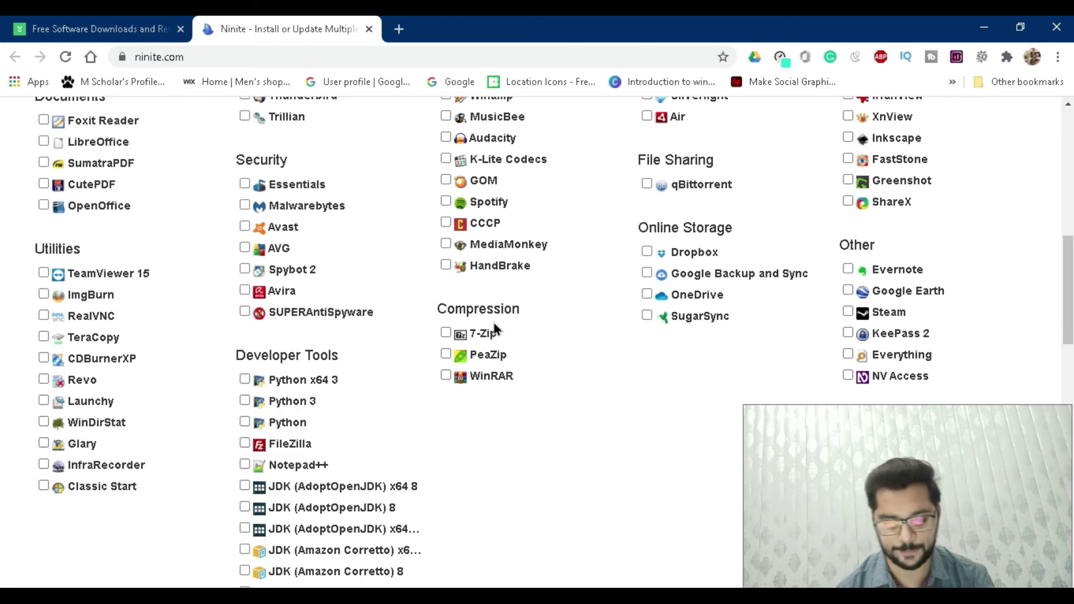
pyautogui.scroll(-2, 494, 324)
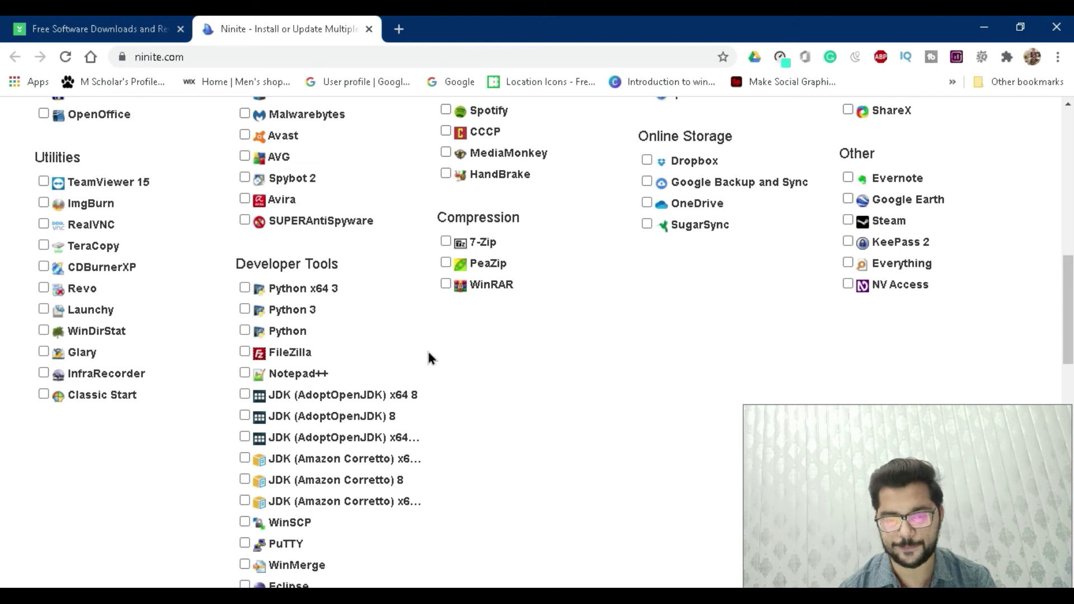
pyautogui.scroll(-8, 559, 365)
pyautogui.scroll(6, 560, 368)
pyautogui.scroll(10, 559, 368)
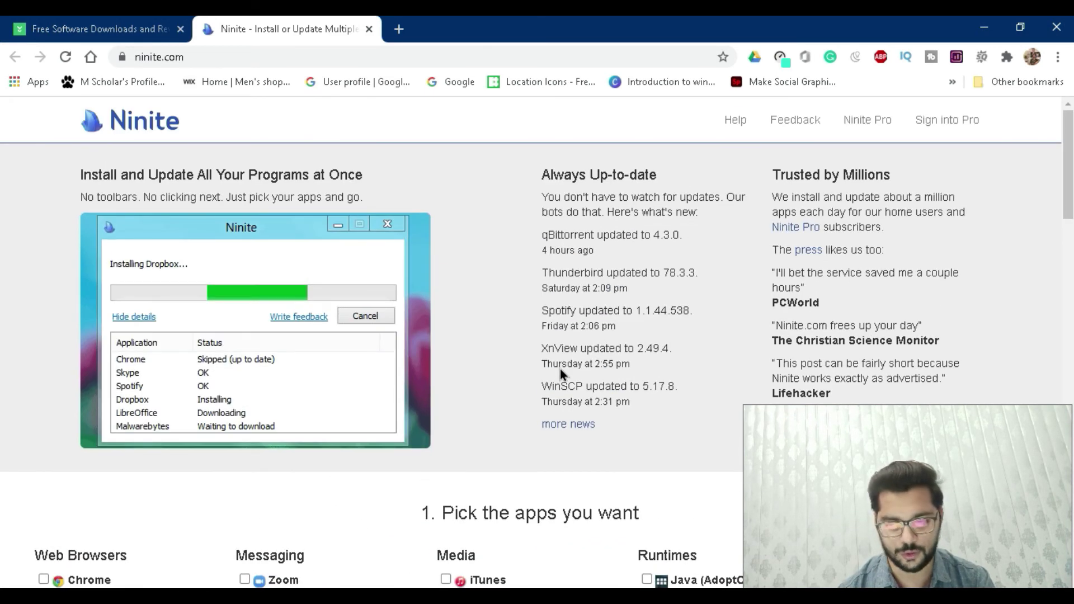
# - Select Discord among Ninite's messaging apps and get the custom Ninite installer
pyautogui.scroll(-5, 560, 368)
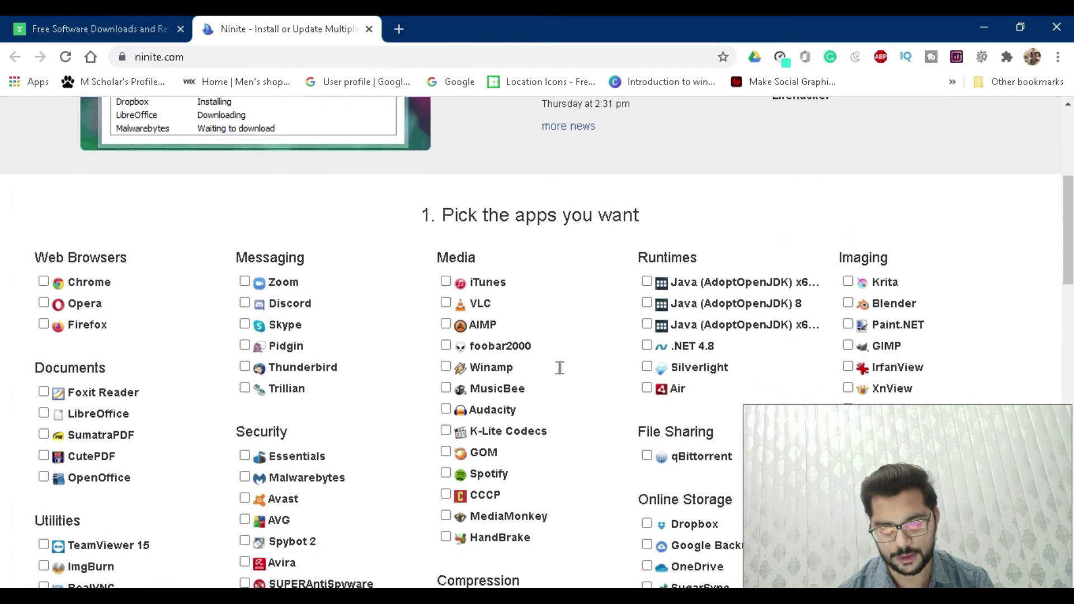
pyautogui.scroll(-9, 521, 372)
pyautogui.scroll(7, 462, 245)
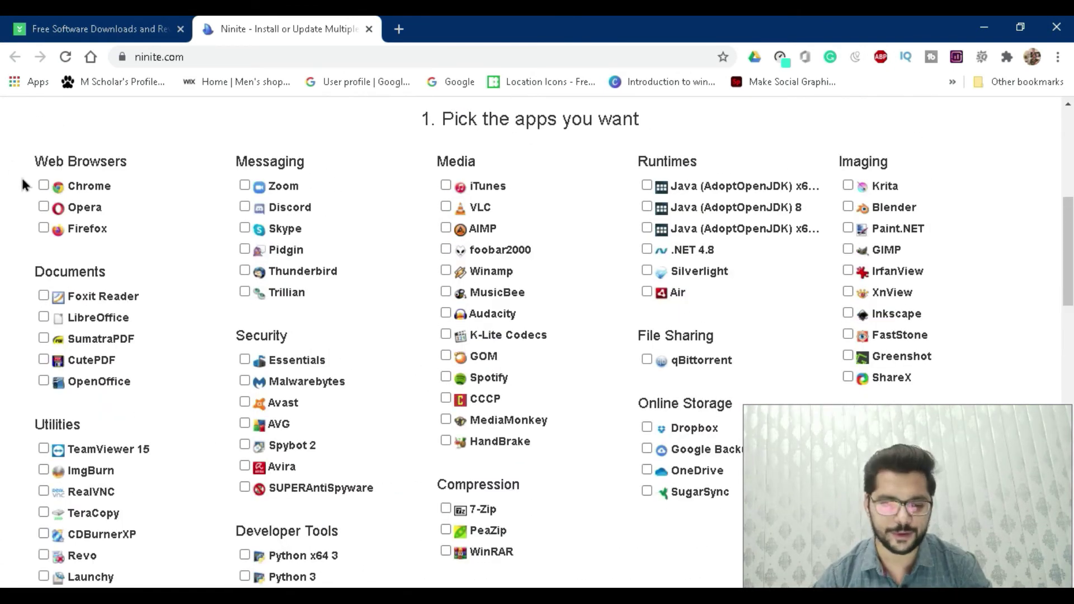
pyautogui.click(246, 208)
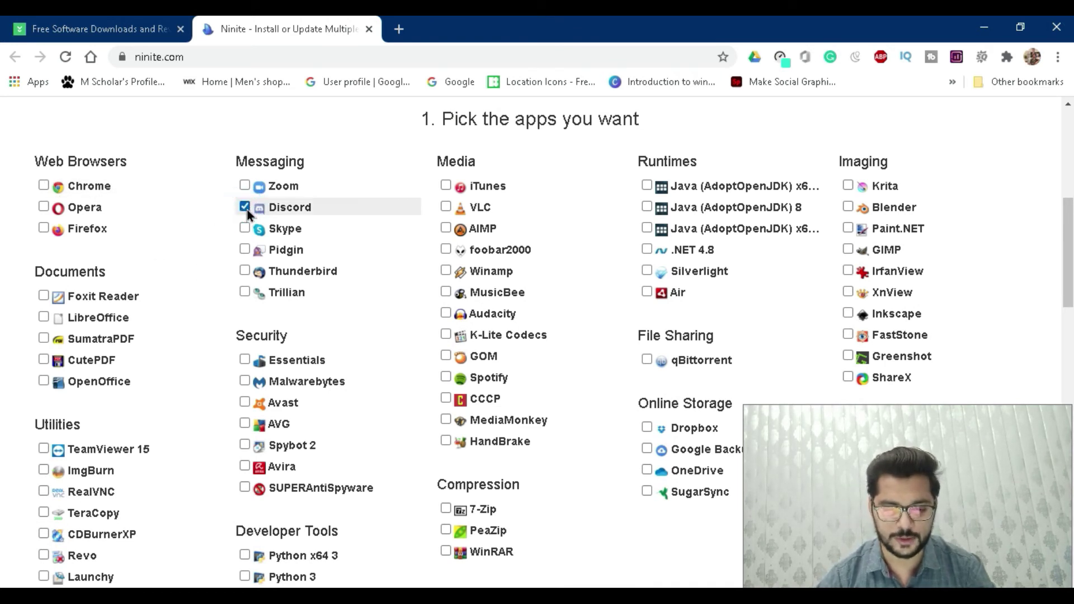
pyautogui.scroll(-11, 248, 214)
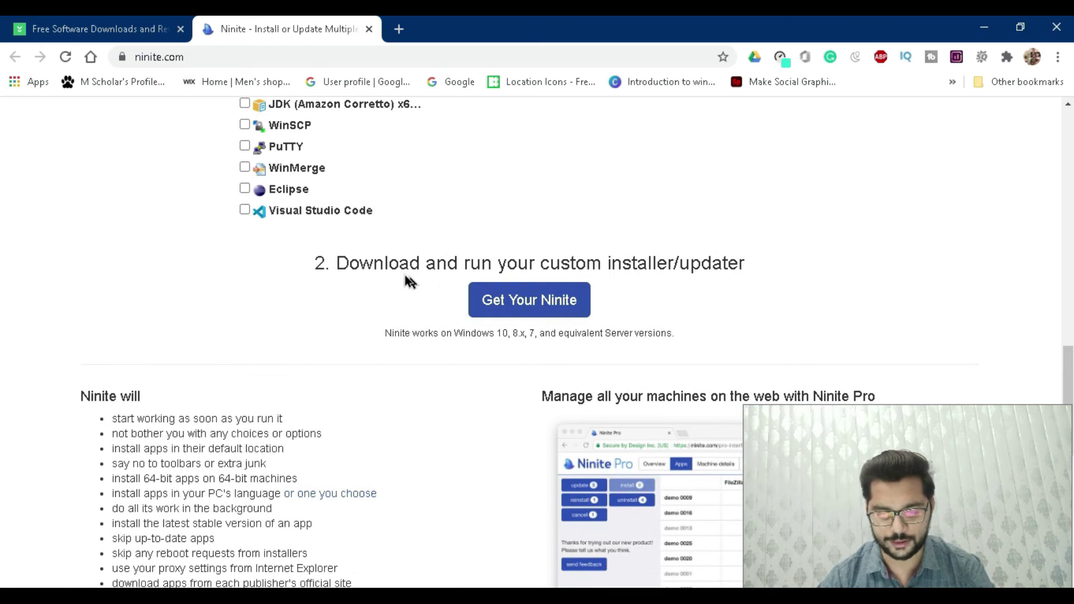
pyautogui.click(529, 309)
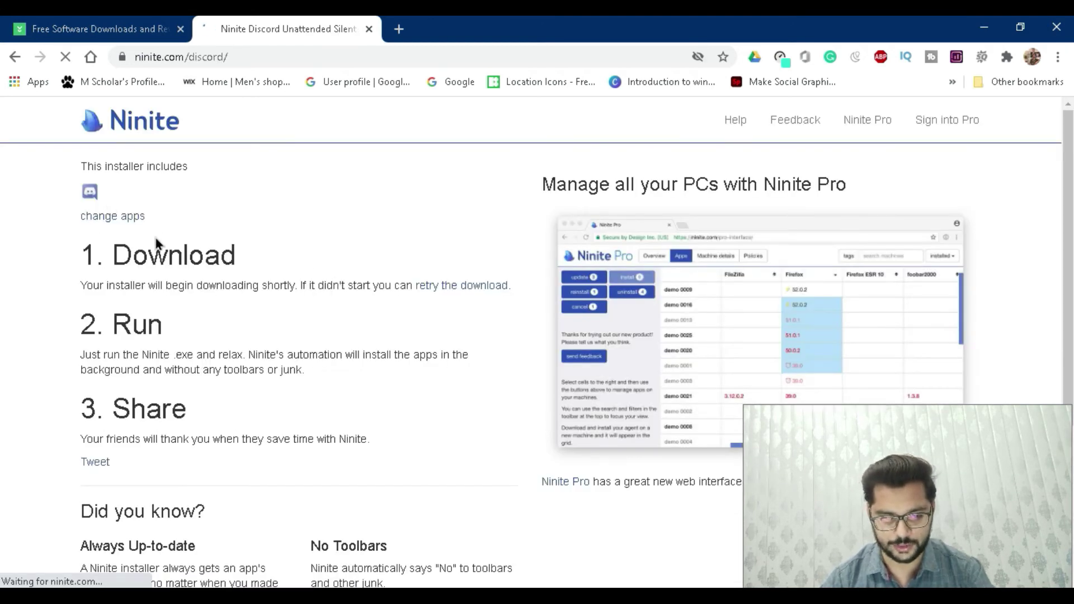
# - Review the installer page's instructions, retry the Ninite Discord installer download and cancel saving the file
pyautogui.scroll(-3, 183, 412)
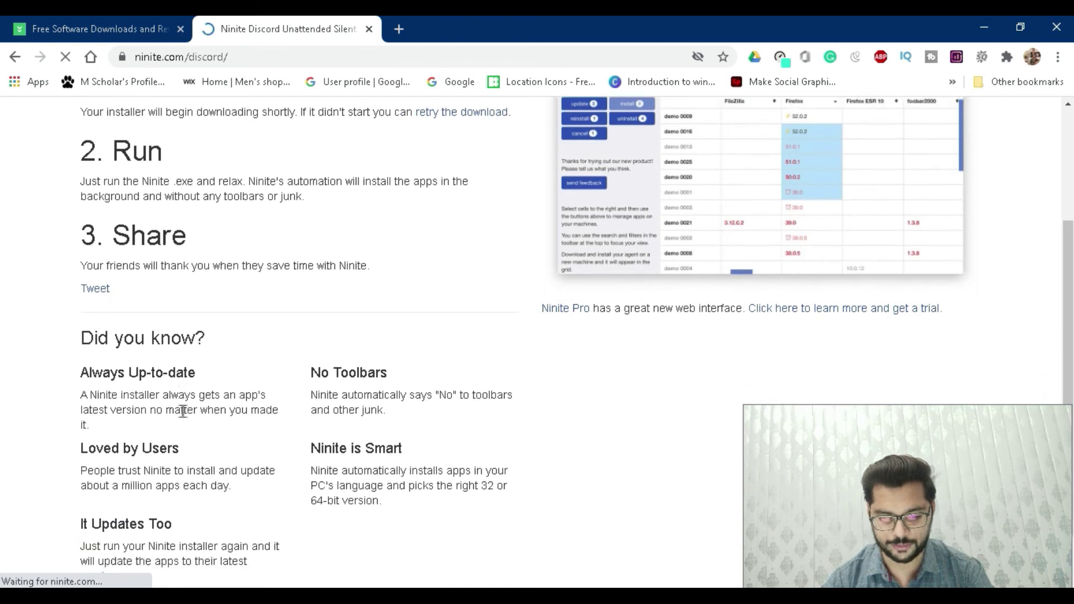
pyautogui.scroll(3, 183, 411)
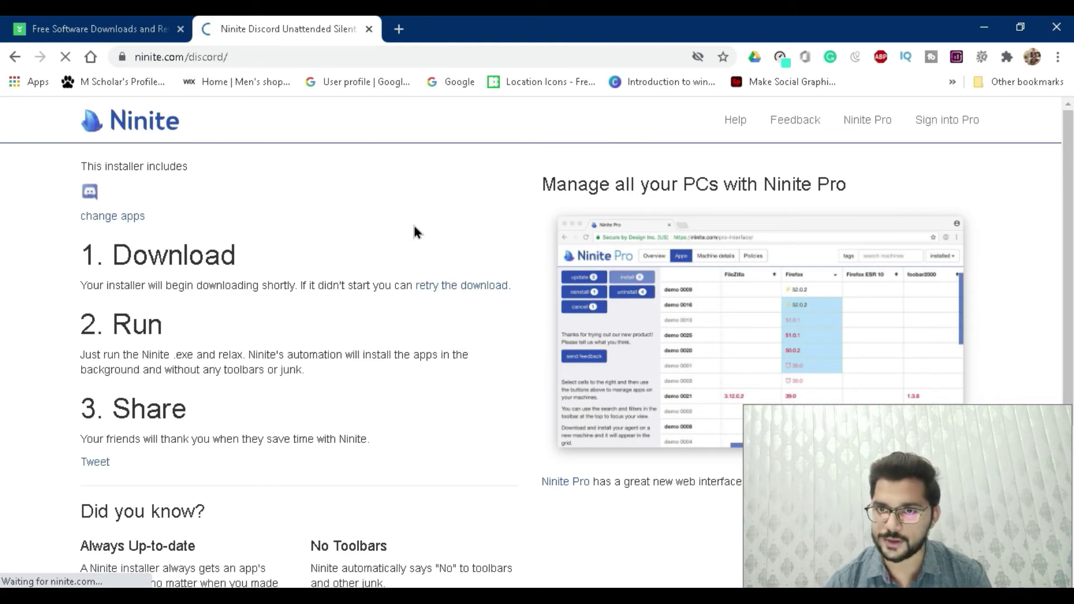
pyautogui.click(455, 297)
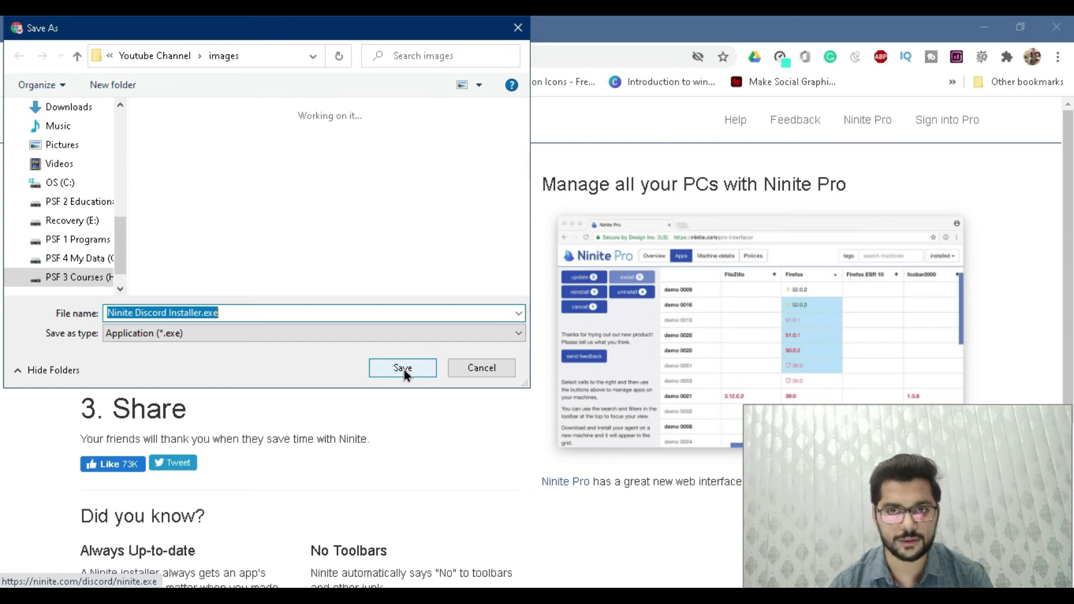
pyautogui.click(518, 35)
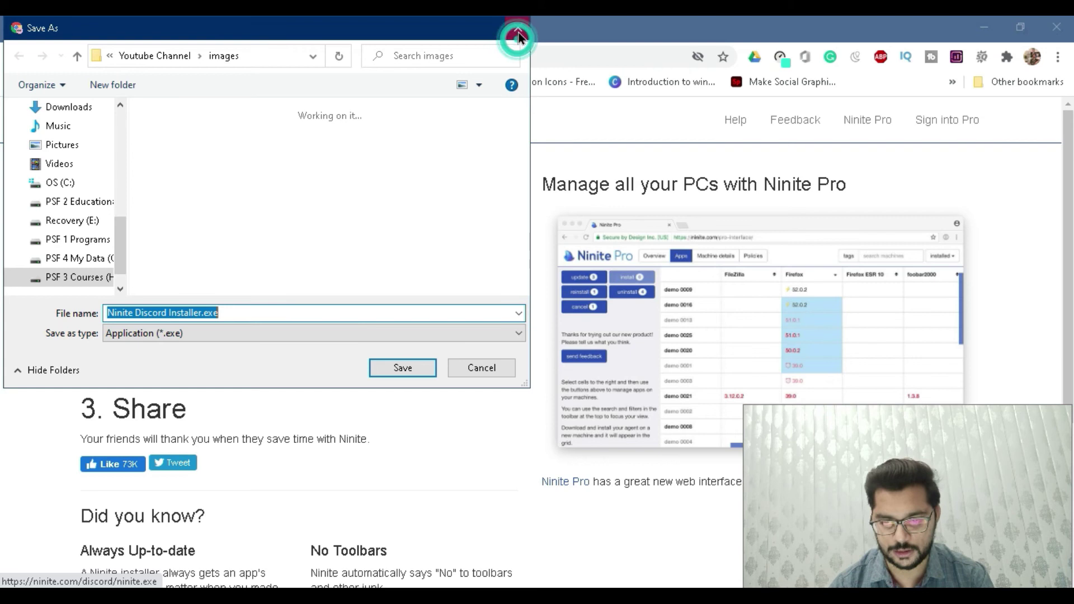
# - Switch to CNET Download, close the Ninite page, and examine the home page's best security software and app categories
pyautogui.click(116, 22)
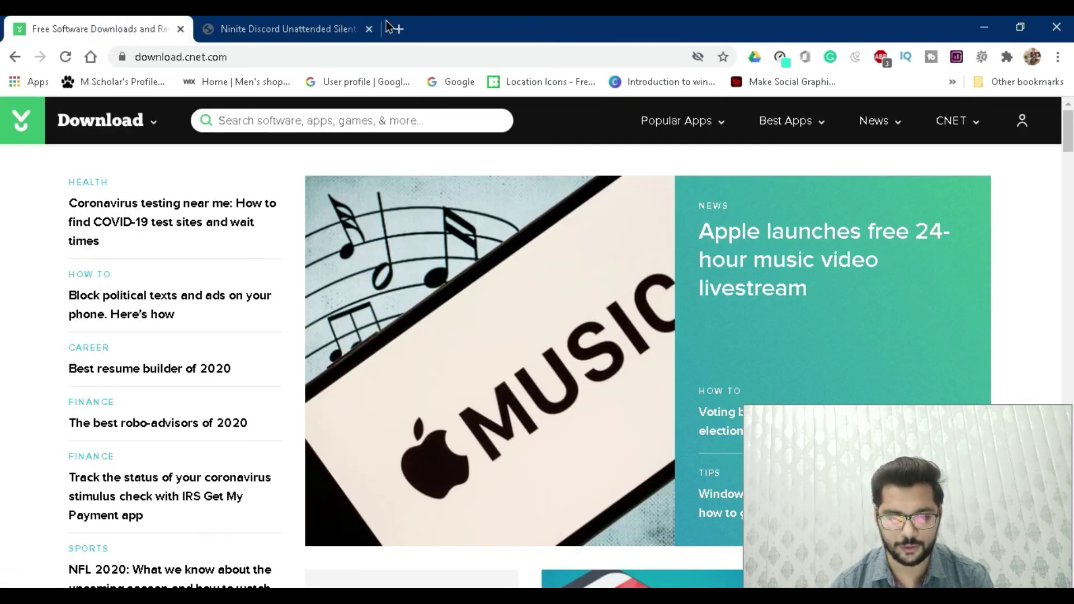
pyautogui.click(369, 29)
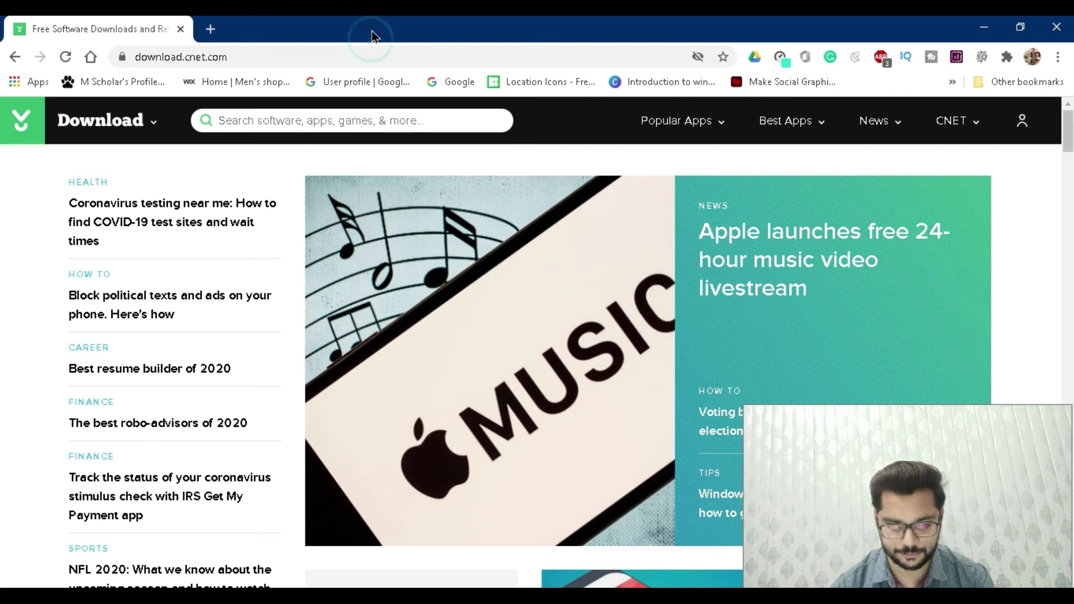
pyautogui.scroll(-2, 314, 223)
pyautogui.scroll(-9, 315, 224)
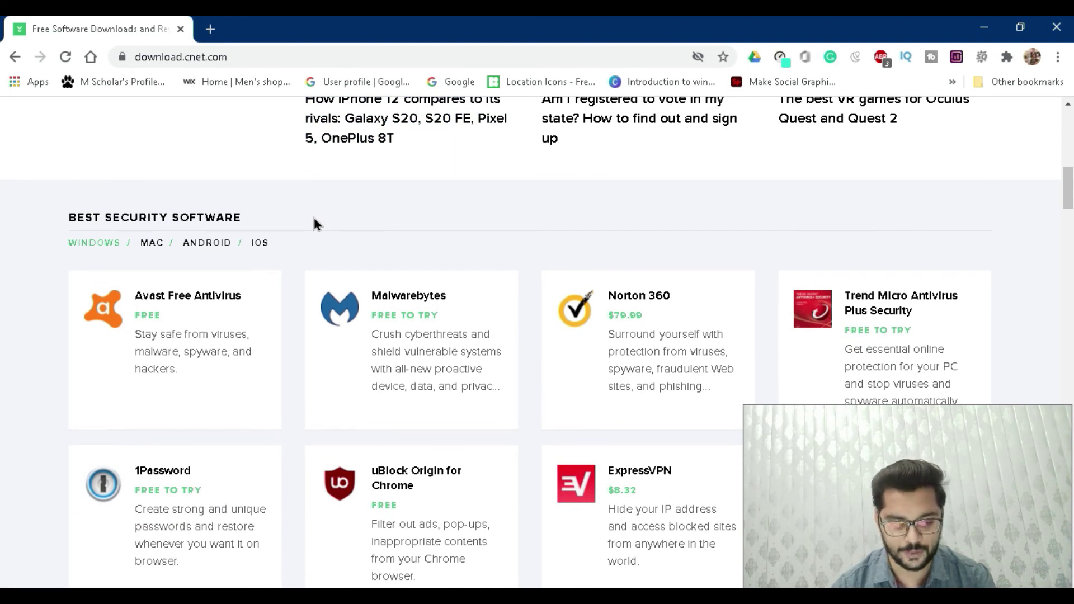
pyautogui.scroll(-1, 314, 224)
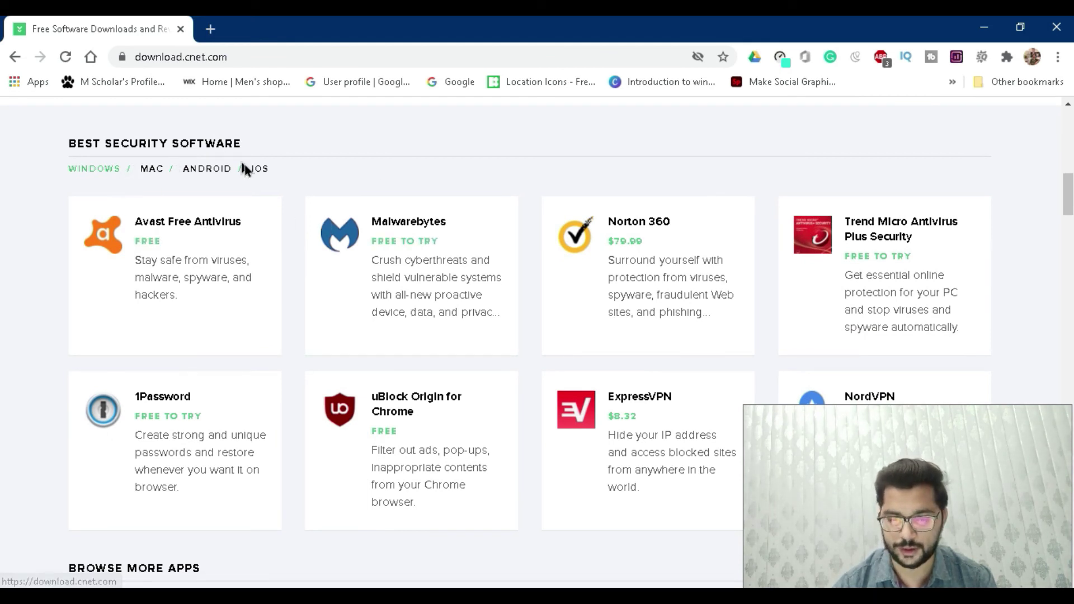
pyautogui.scroll(-1, 329, 178)
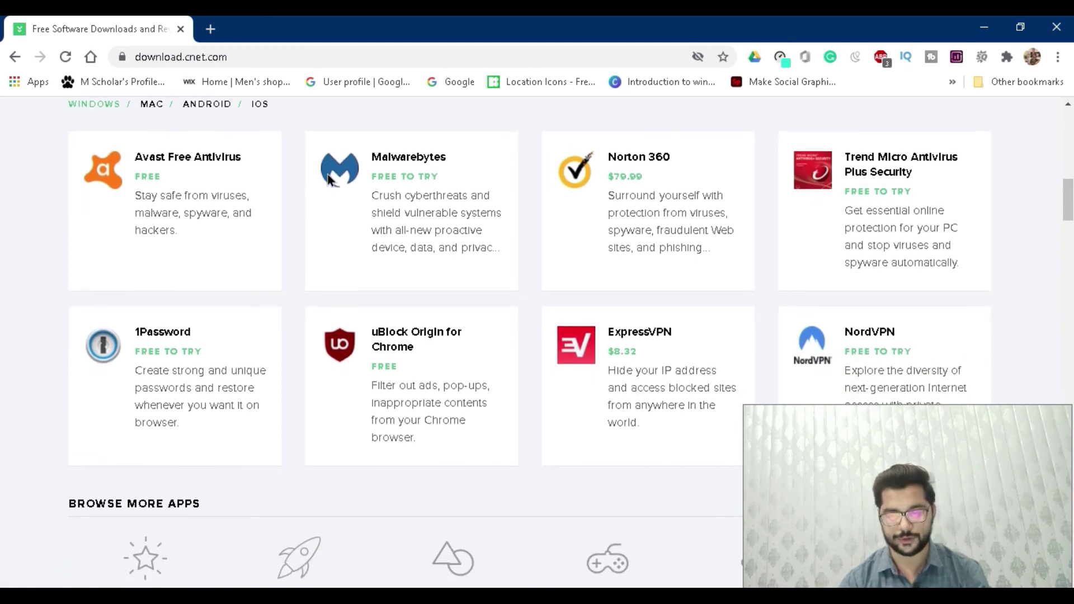
pyautogui.scroll(-5, 501, 347)
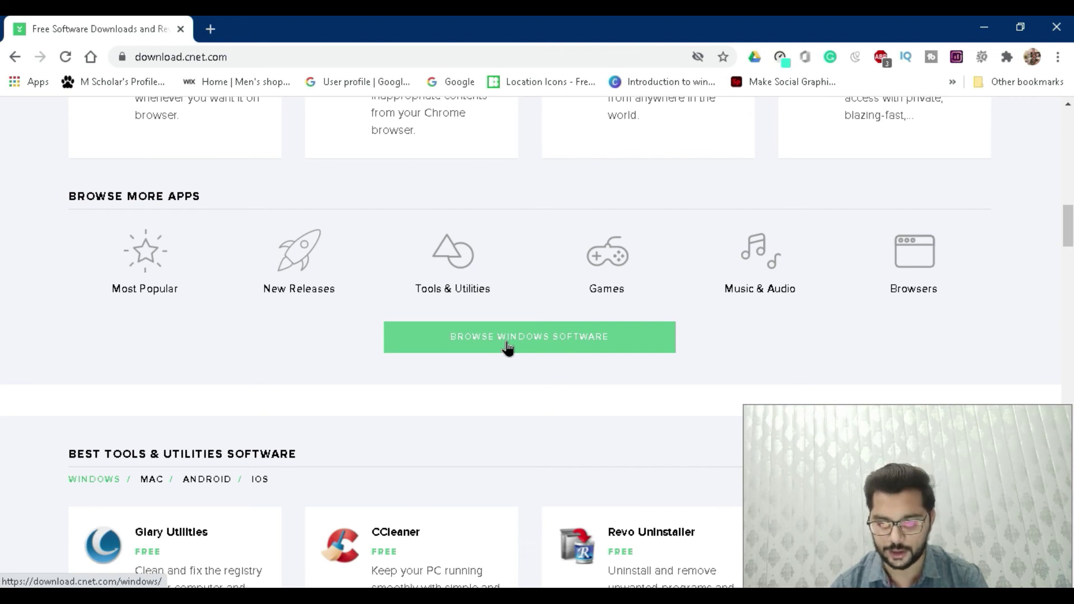
# - Open CNET Download's Windows software directory and review its categories
pyautogui.click(508, 347)
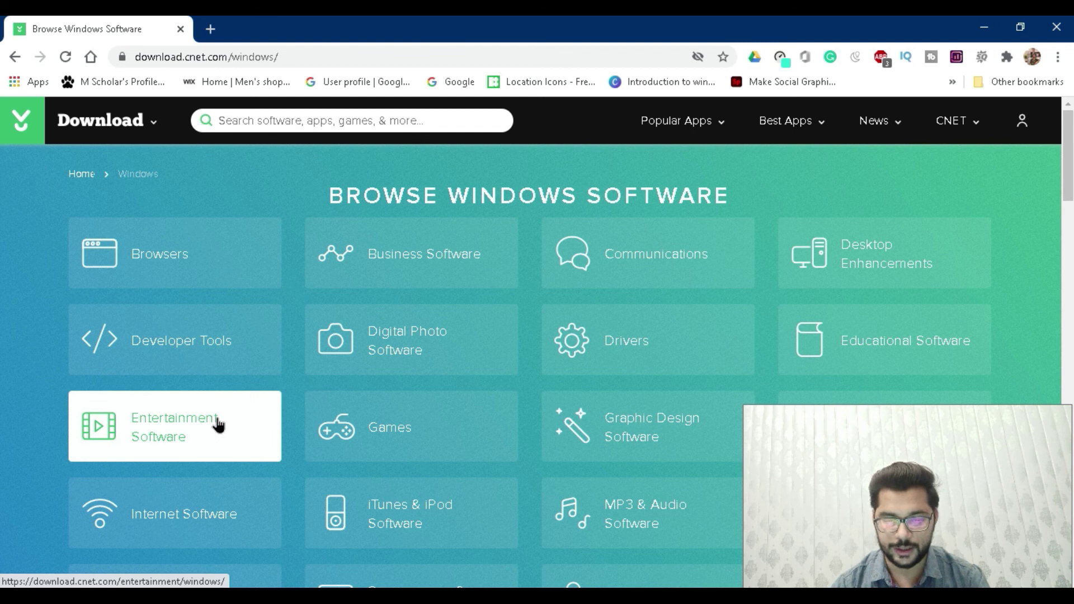
pyautogui.scroll(-3, 217, 425)
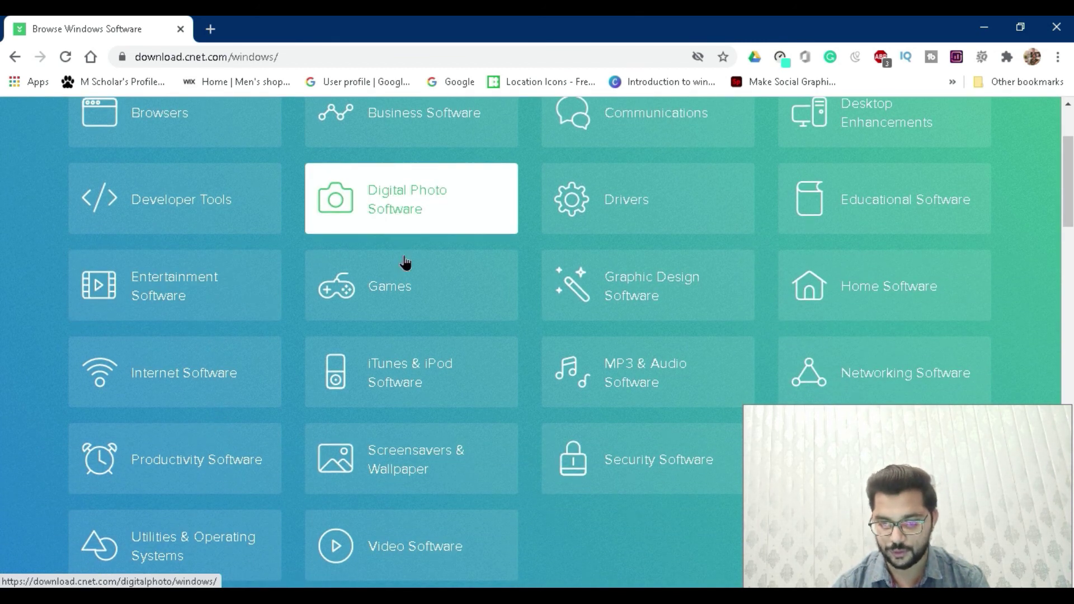
# - Look over the full grid of Windows software categories and the popular Windows software listed below it
pyautogui.scroll(1, 404, 313)
pyautogui.scroll(1, 643, 312)
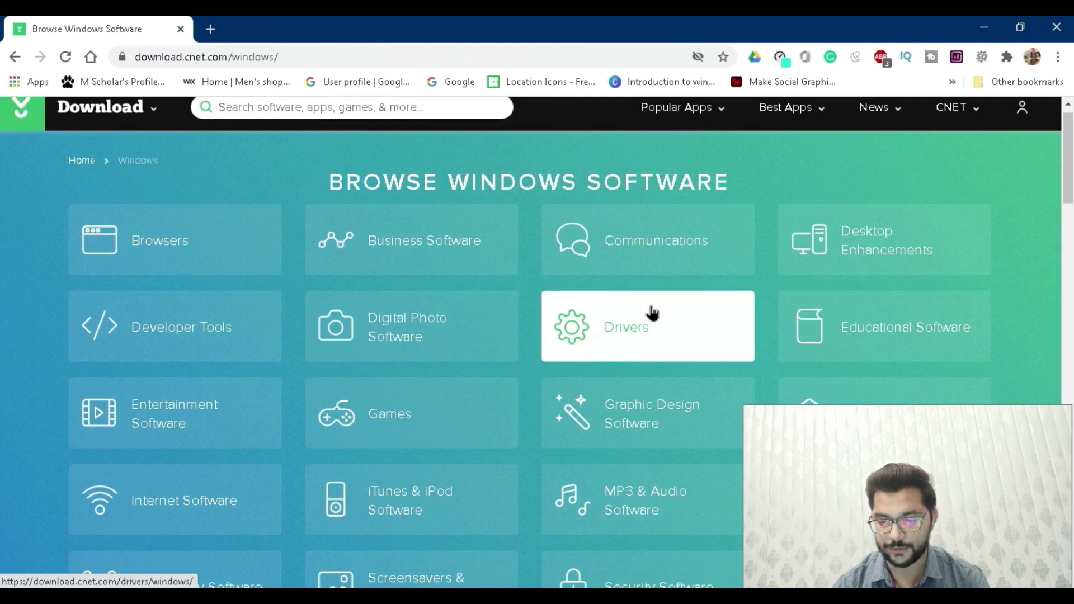
pyautogui.scroll(-5, 649, 312)
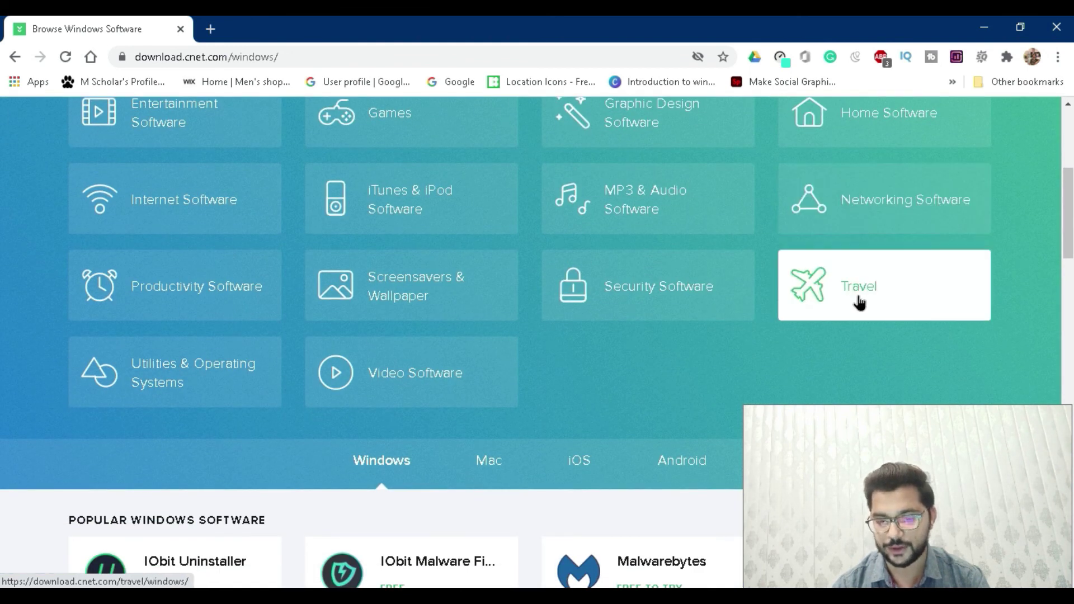
pyautogui.scroll(-3, 605, 381)
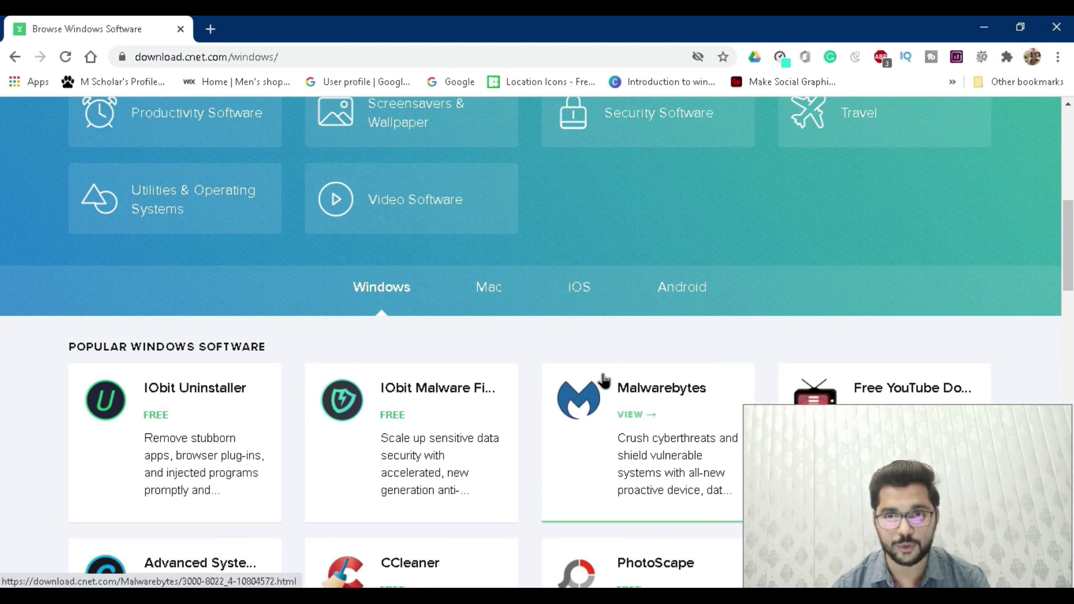
# - Return to the CNET Download home page and examine its Browse More Apps categories and best tools and utilities software
pyautogui.hotkey('alt', 'Left')
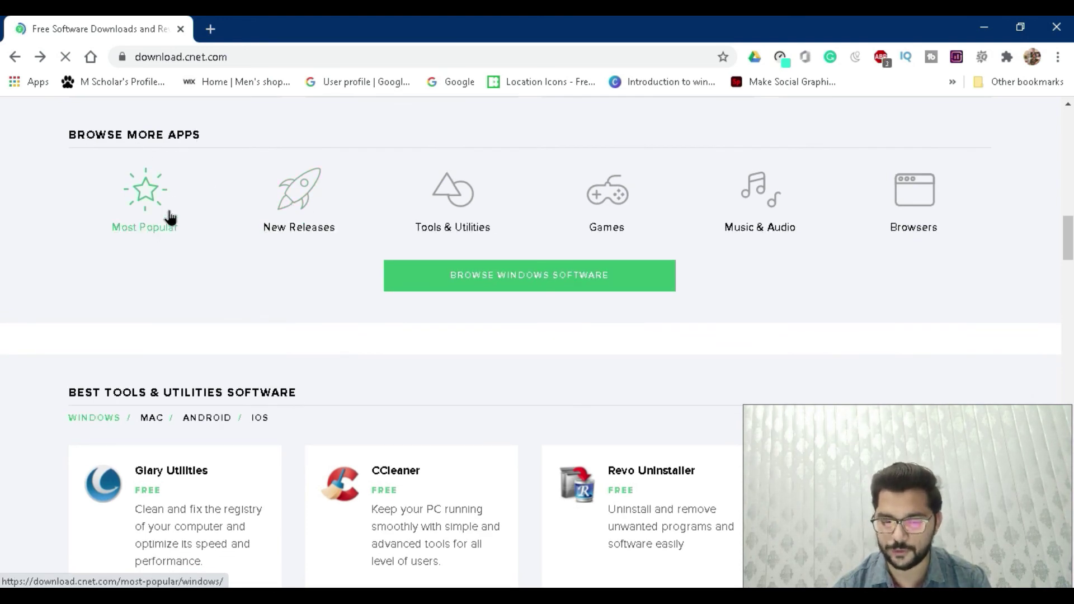
pyautogui.click(446, 200)
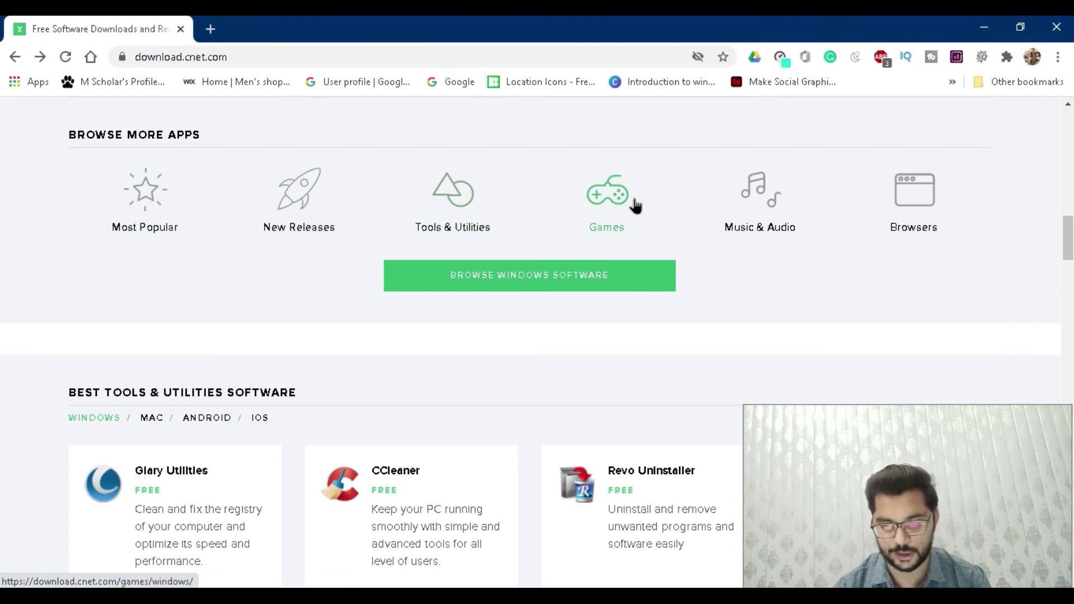
pyautogui.scroll(-5, 283, 317)
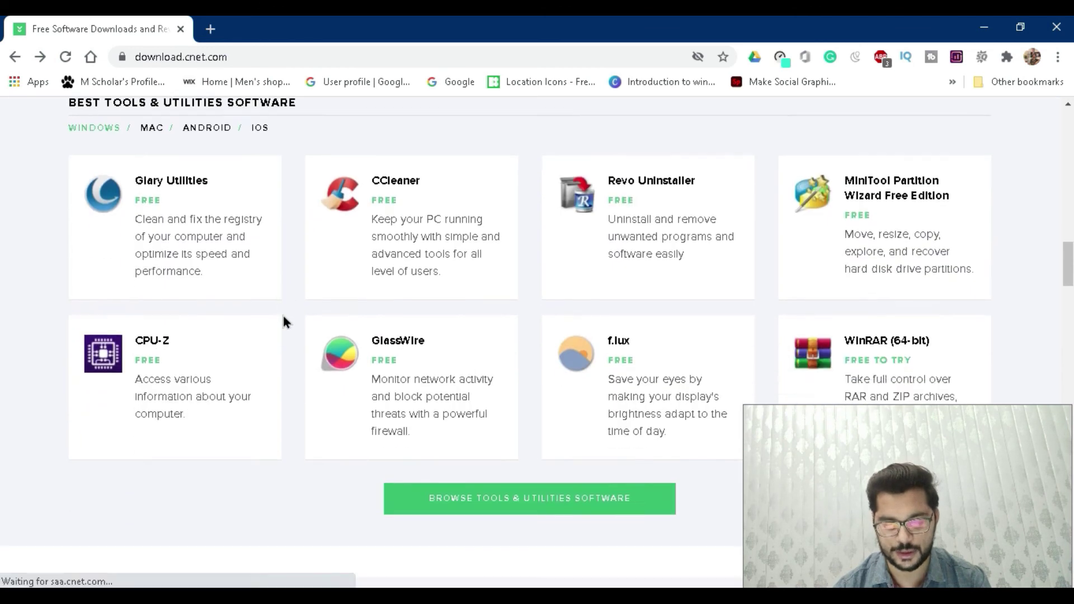